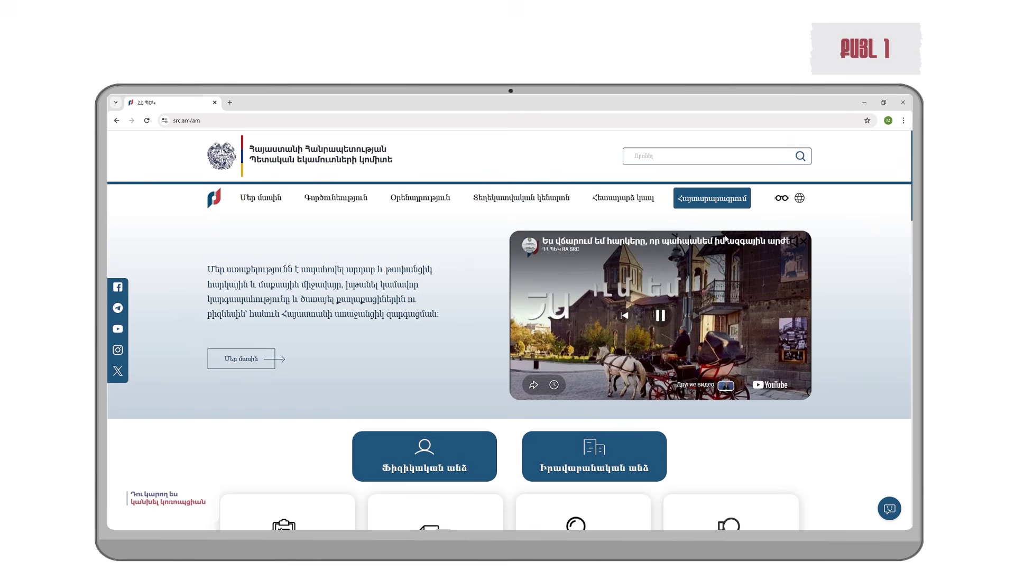
Step: Go to the annual declaration page, accept the portal terms and start the national ID sign-in
{"action": "left_click", "coordinate": [720, 199]}
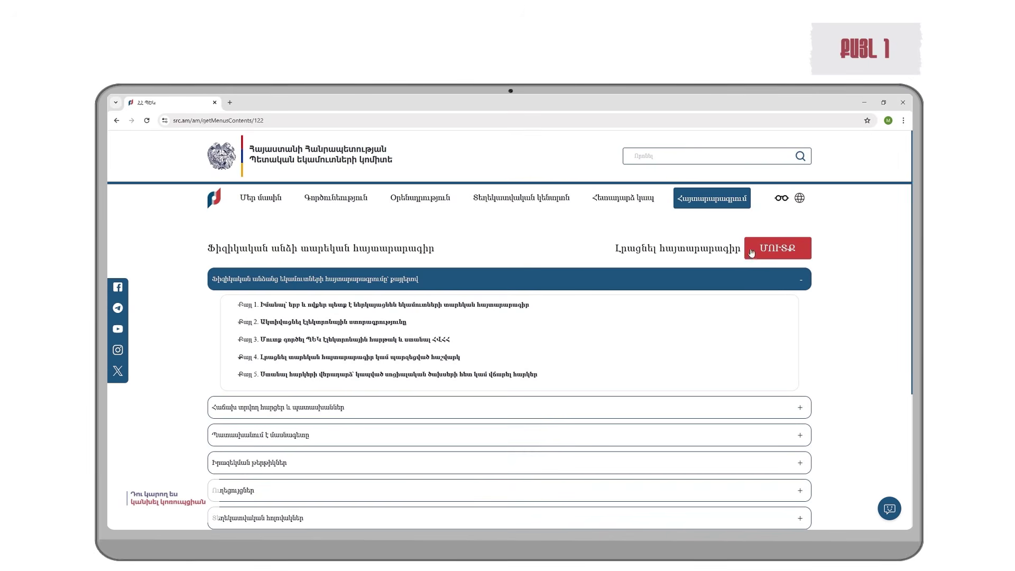
{"action": "left_click", "coordinate": [778, 253]}
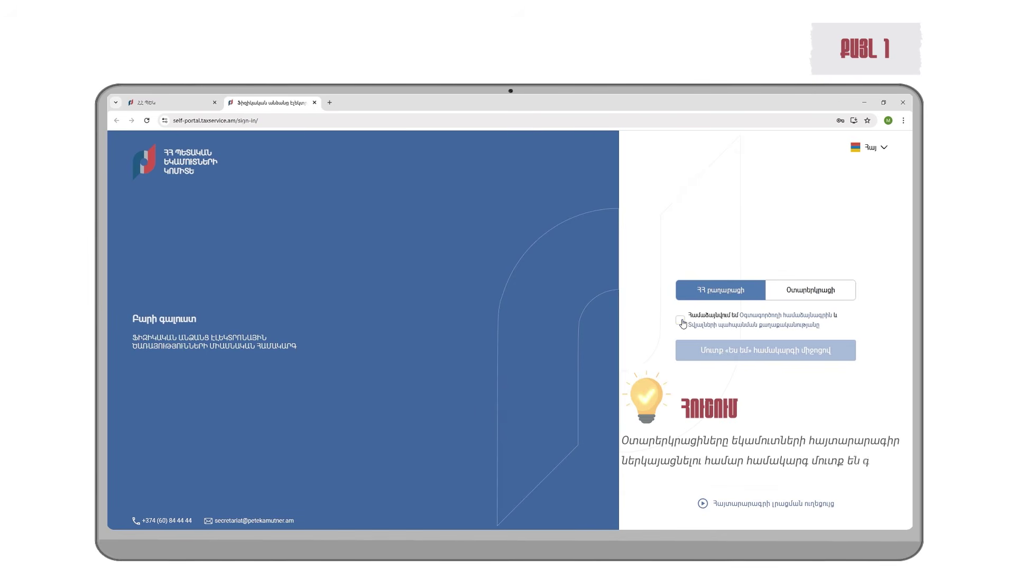
{"action": "left_click", "coordinate": [680, 320]}
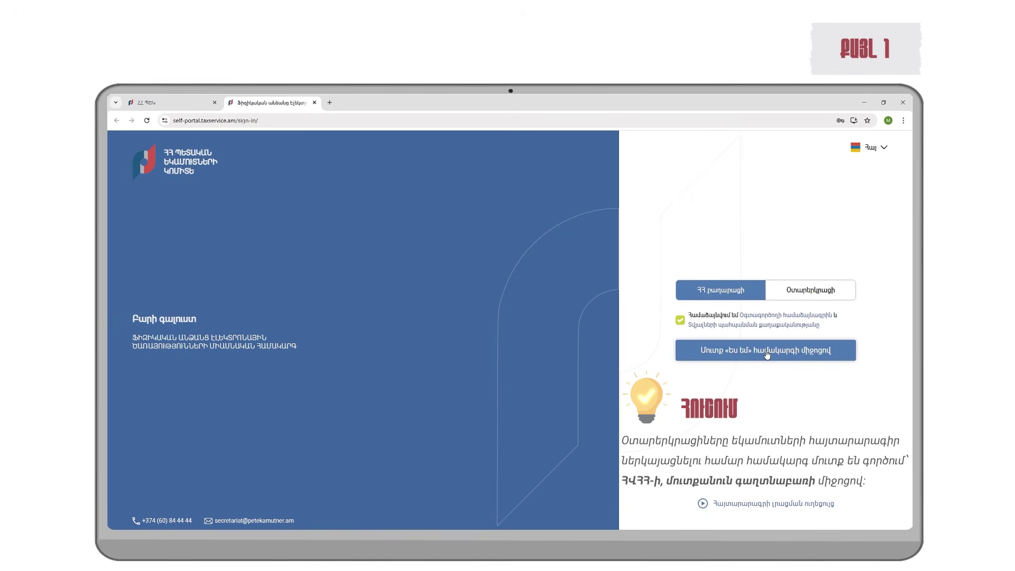
{"action": "left_click", "coordinate": [767, 353]}
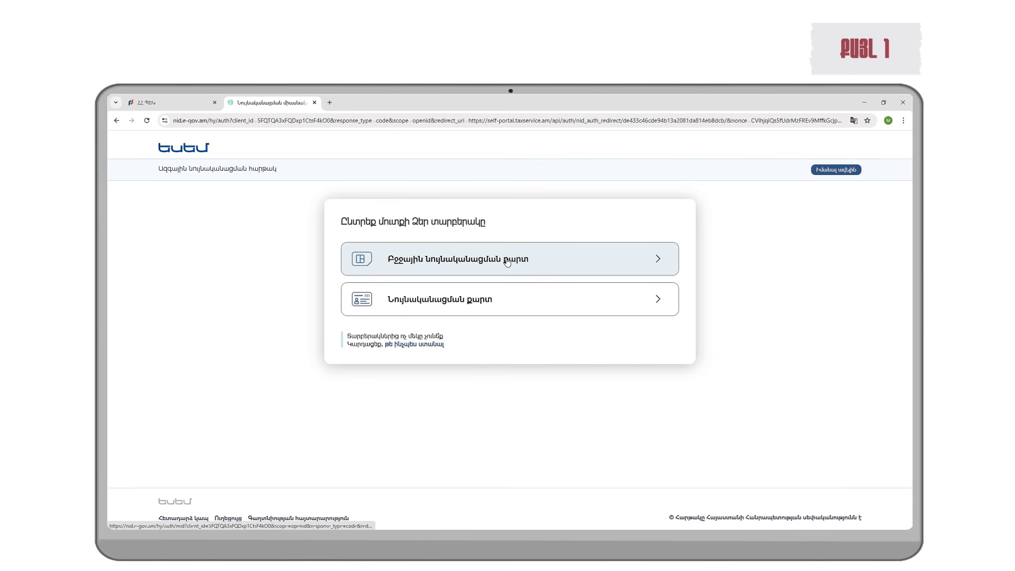
Step: Switch from ID card to mobile ID login in ID Gov and submit the phone number
{"action": "left_click", "coordinate": [467, 306]}
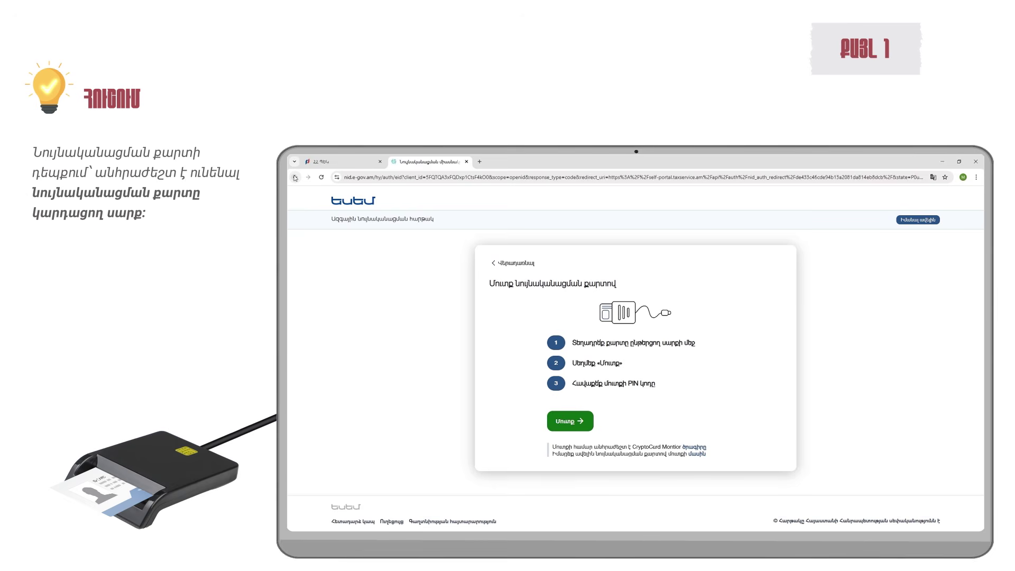
{"action": "left_click", "coordinate": [295, 178]}
{"action": "left_click", "coordinate": [595, 302]}
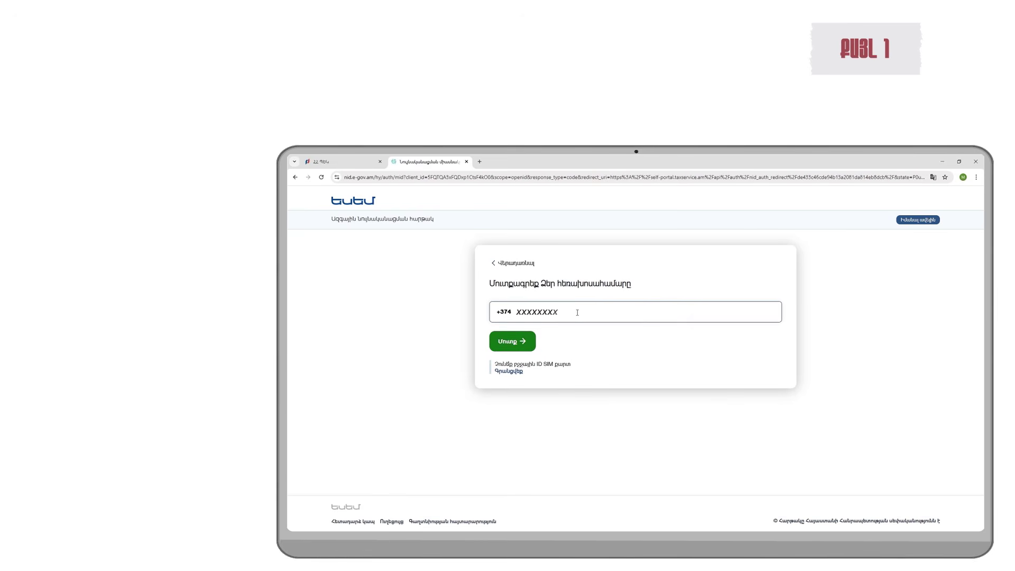
{"action": "key", "text": "Return"}
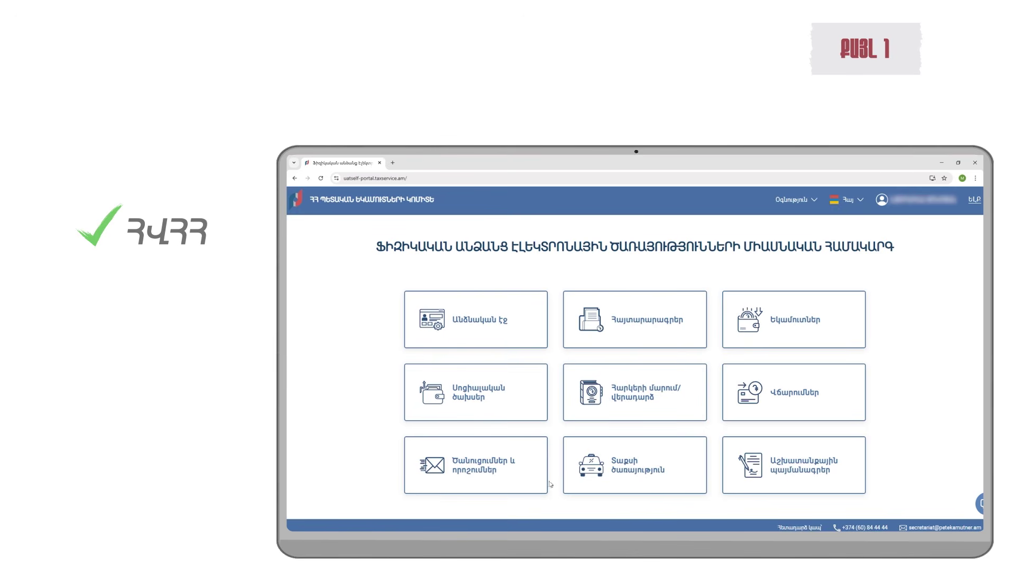
Step: Request a taxpayer identification number from the personal page with postal index 0034
{"action": "left_click", "coordinate": [478, 321]}
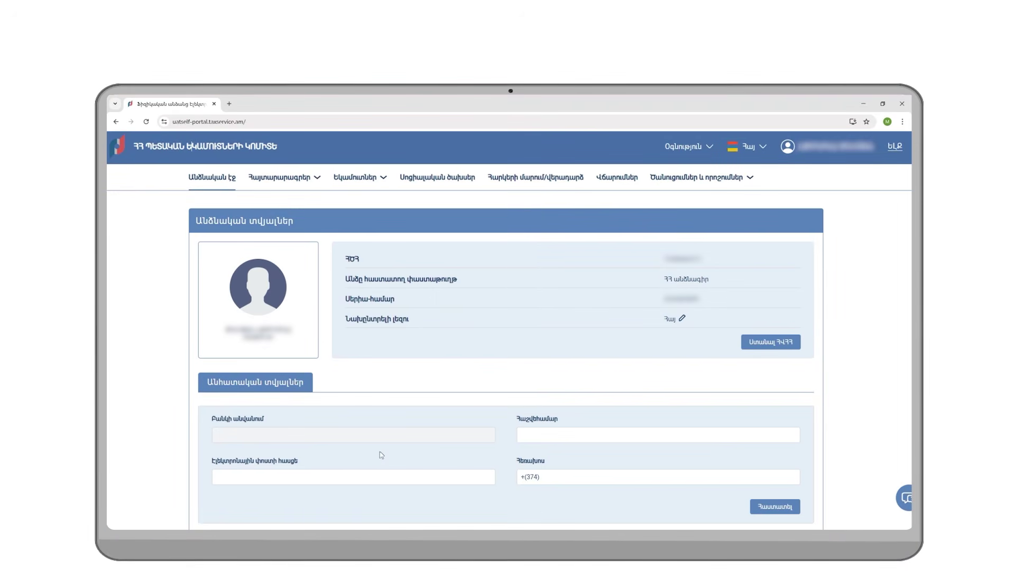
{"action": "left_click", "coordinate": [751, 348]}
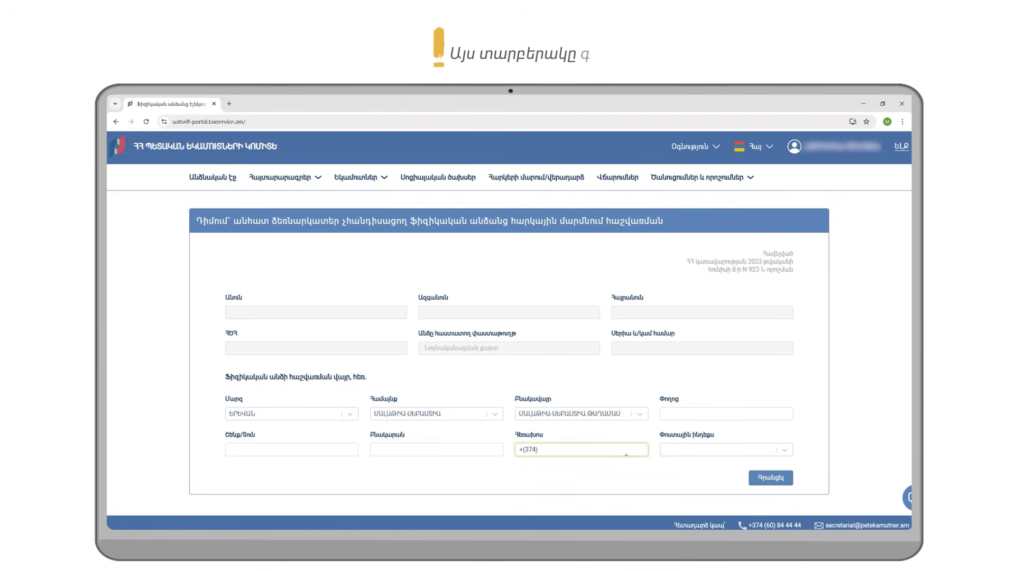
{"action": "left_click", "coordinate": [686, 451]}
{"action": "left_click", "coordinate": [767, 477]}
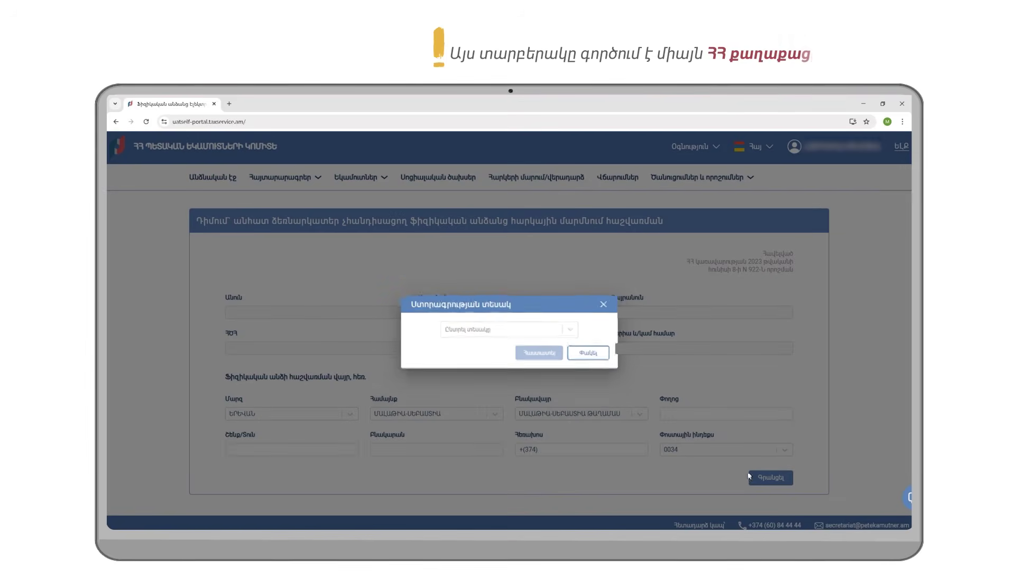
Step: Sign the registration application with mobile ID and submit it to the SRC
{"action": "left_click", "coordinate": [531, 330]}
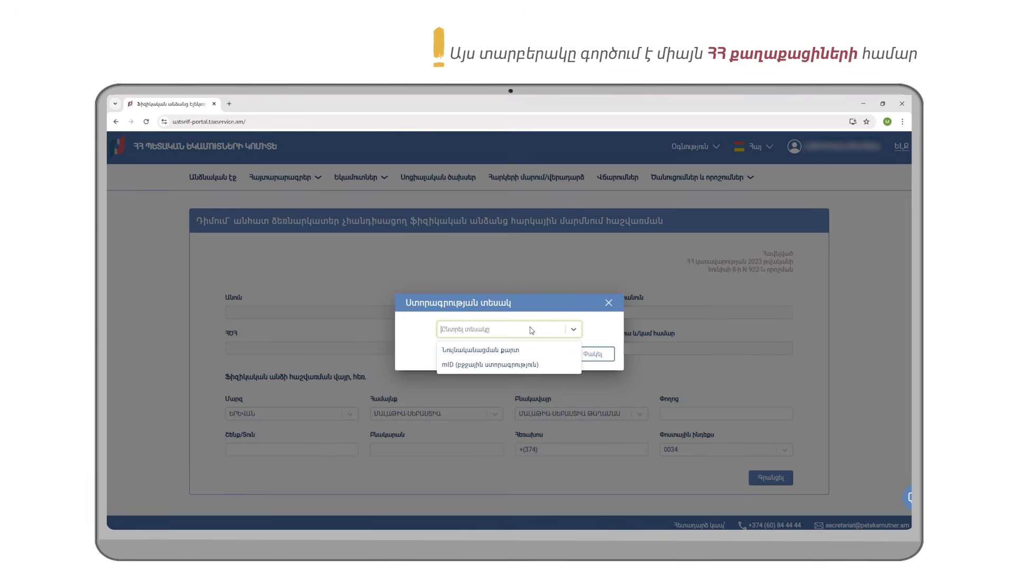
{"action": "left_click", "coordinate": [525, 364]}
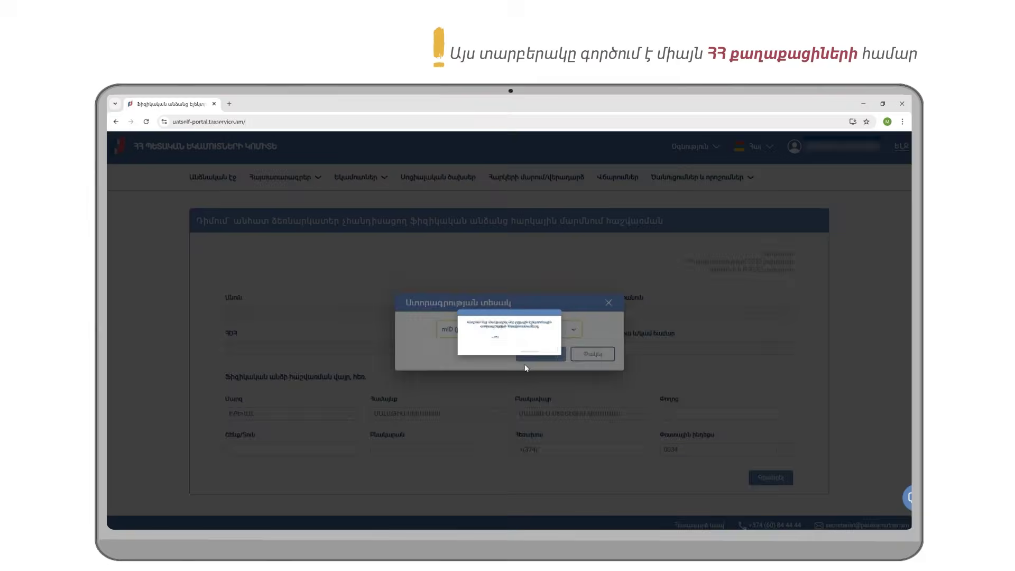
{"action": "type", "text": "XXXXXXXX"}
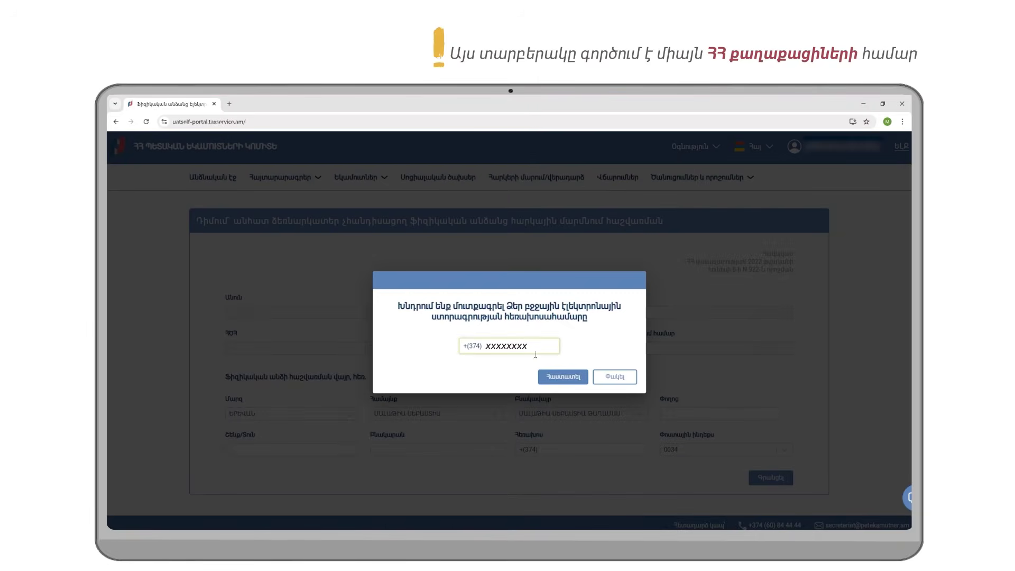
{"action": "left_click", "coordinate": [560, 375]}
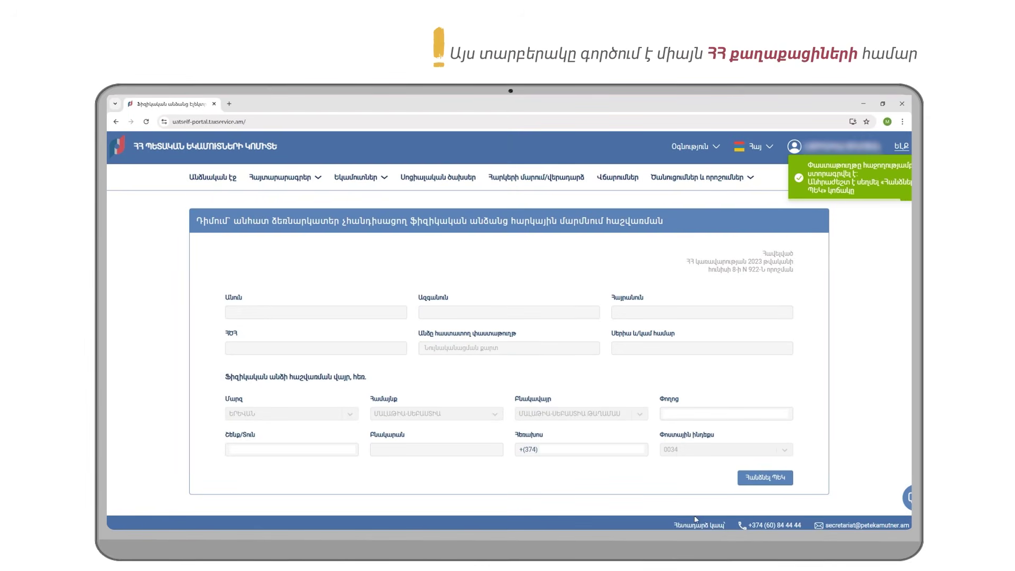
{"action": "left_click", "coordinate": [756, 479]}
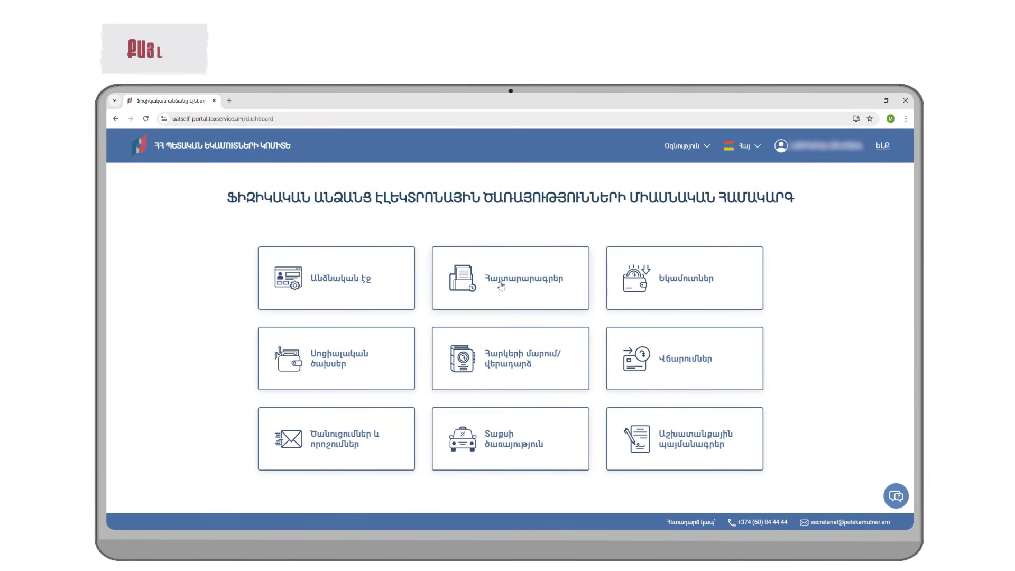
Step: Create the 2025 income tax and social payment declaration with RA resident citizen as basis
{"action": "left_click", "coordinate": [542, 288]}
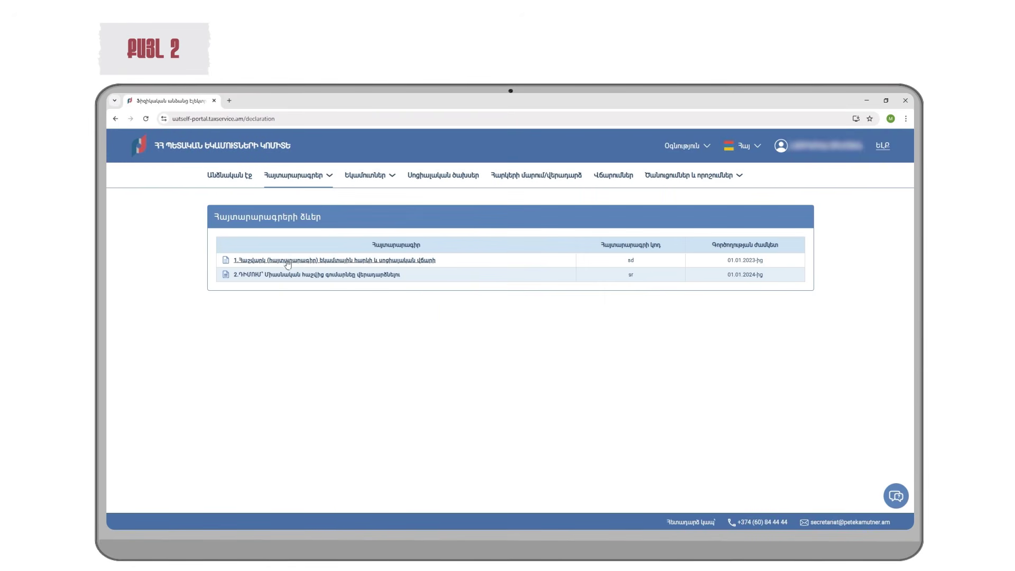
{"action": "left_click", "coordinate": [408, 261]}
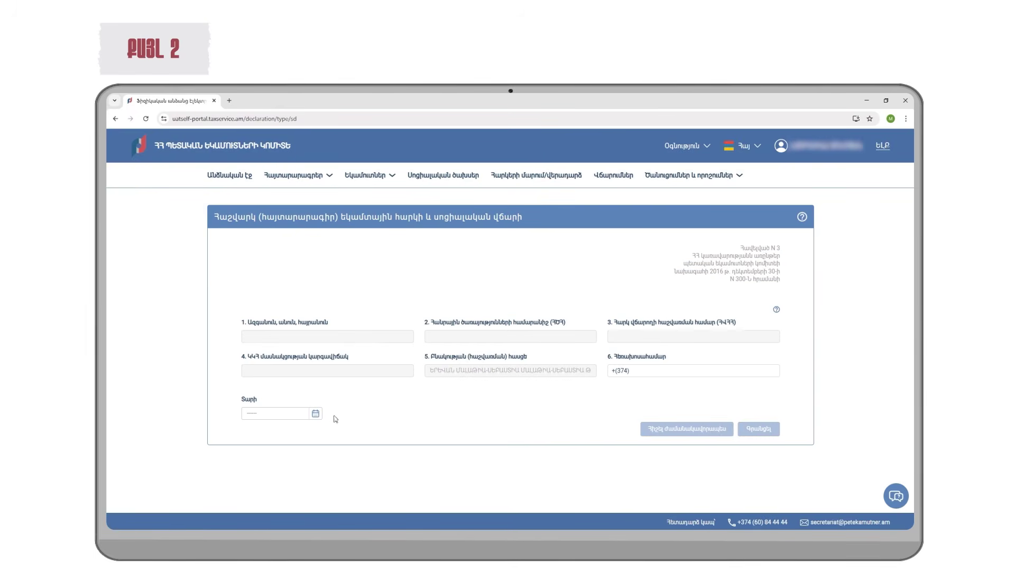
{"action": "left_click", "coordinate": [316, 415]}
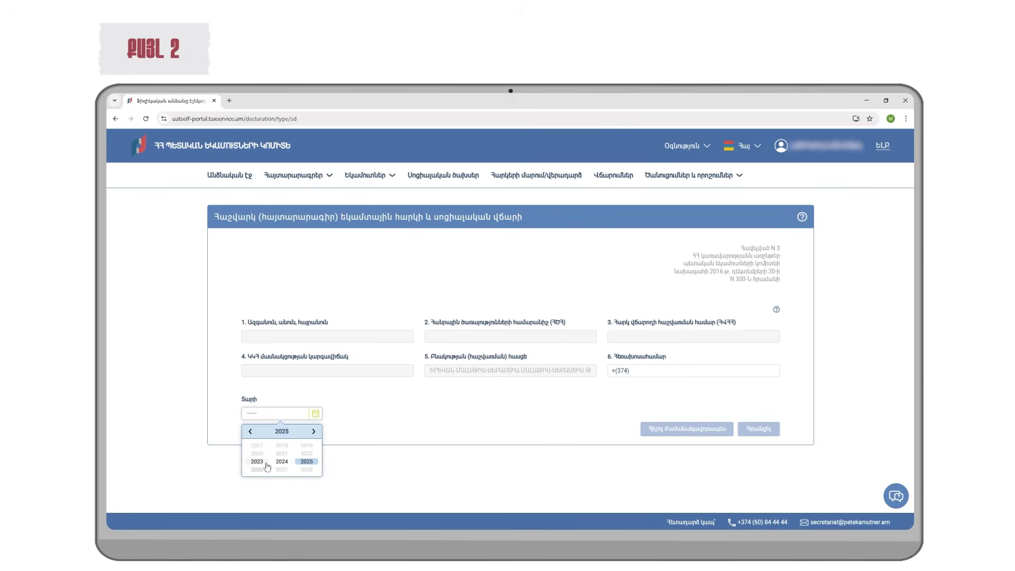
{"action": "left_click", "coordinate": [294, 463]}
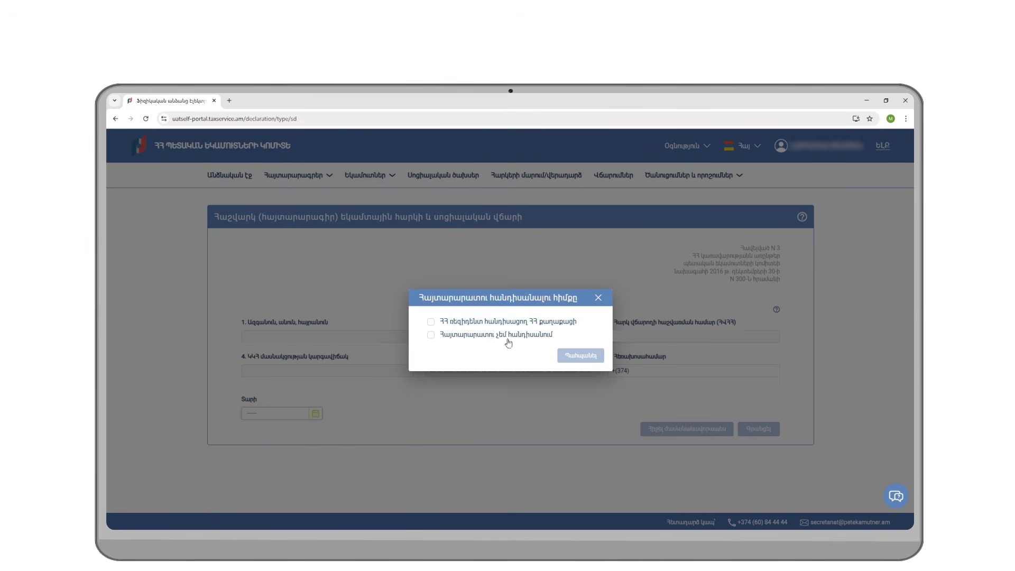
{"action": "left_click", "coordinate": [431, 322]}
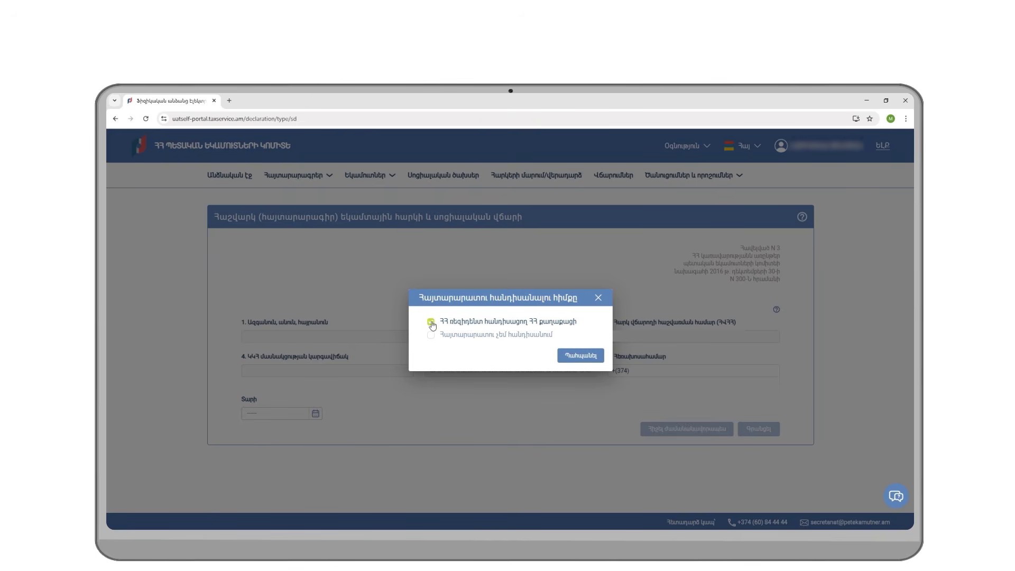
{"action": "left_click", "coordinate": [590, 357]}
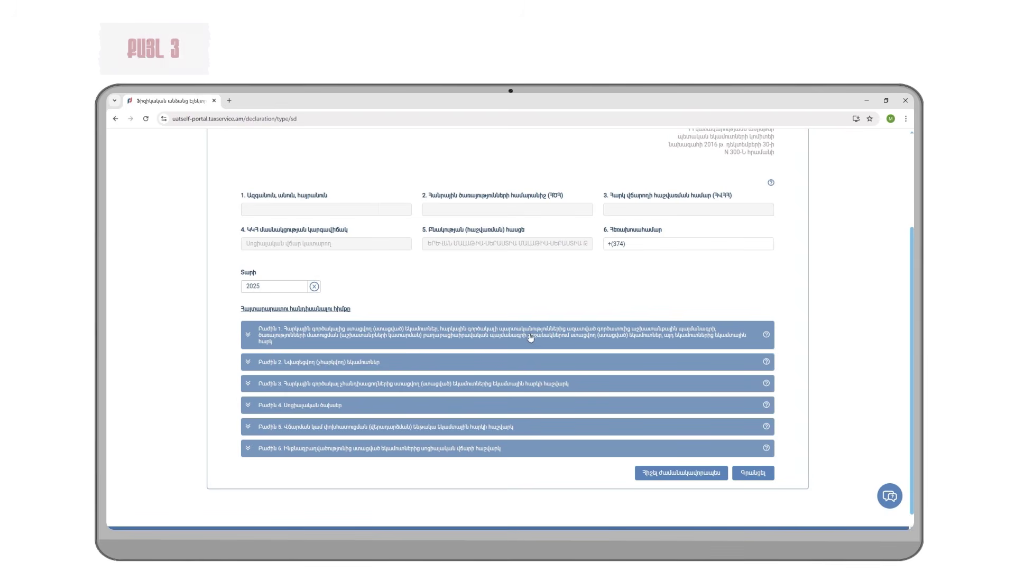
Step: Expand Section 1 to review the 8,000,000 employment income and the Chapter 2 other-income table
{"action": "left_click", "coordinate": [255, 340]}
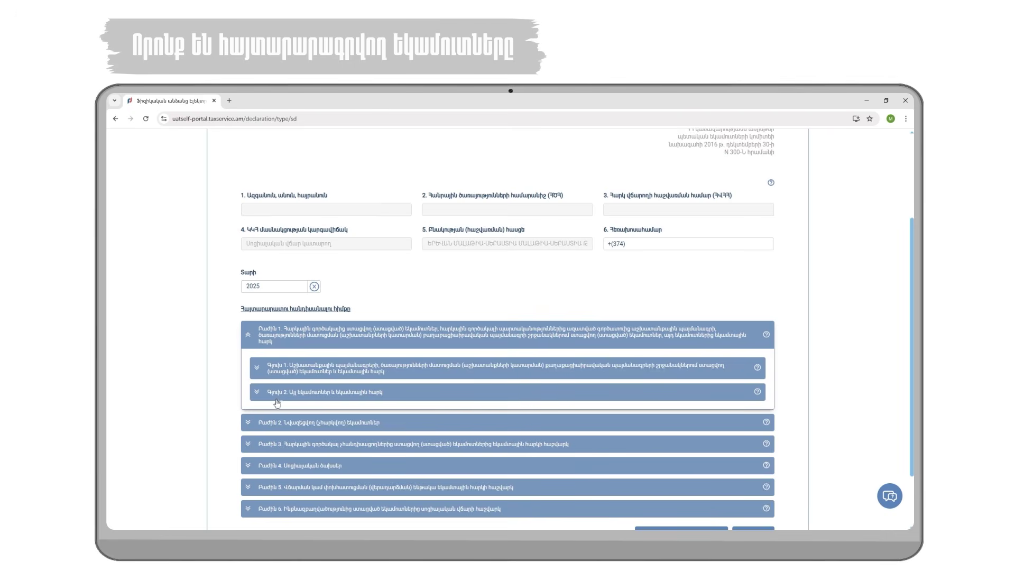
{"action": "left_click", "coordinate": [257, 369]}
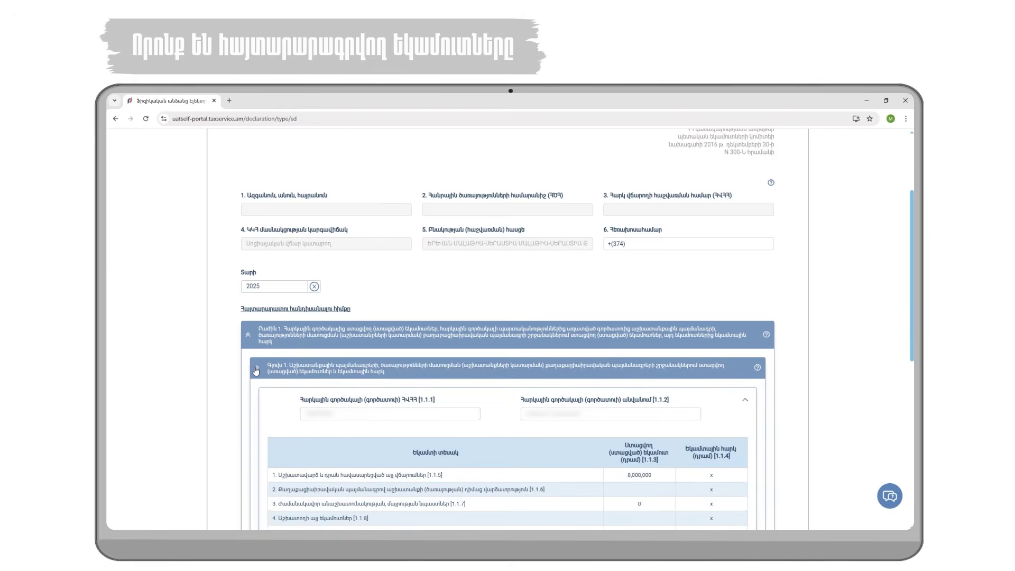
{"action": "scroll", "coordinate": [317, 364], "scroll_direction": "down", "scroll_amount": 2}
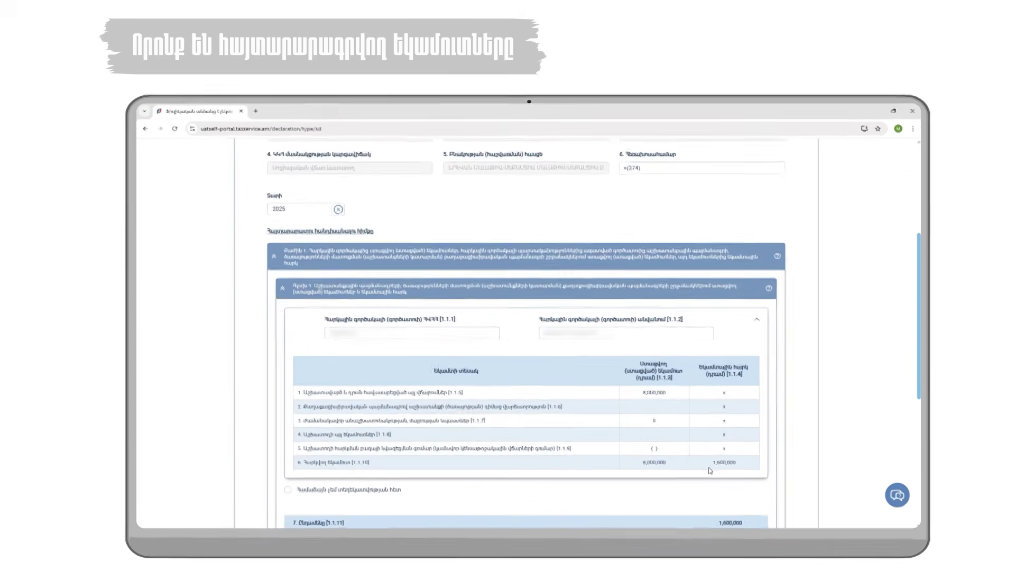
{"action": "scroll", "coordinate": [410, 477], "scroll_direction": "down", "scroll_amount": 5}
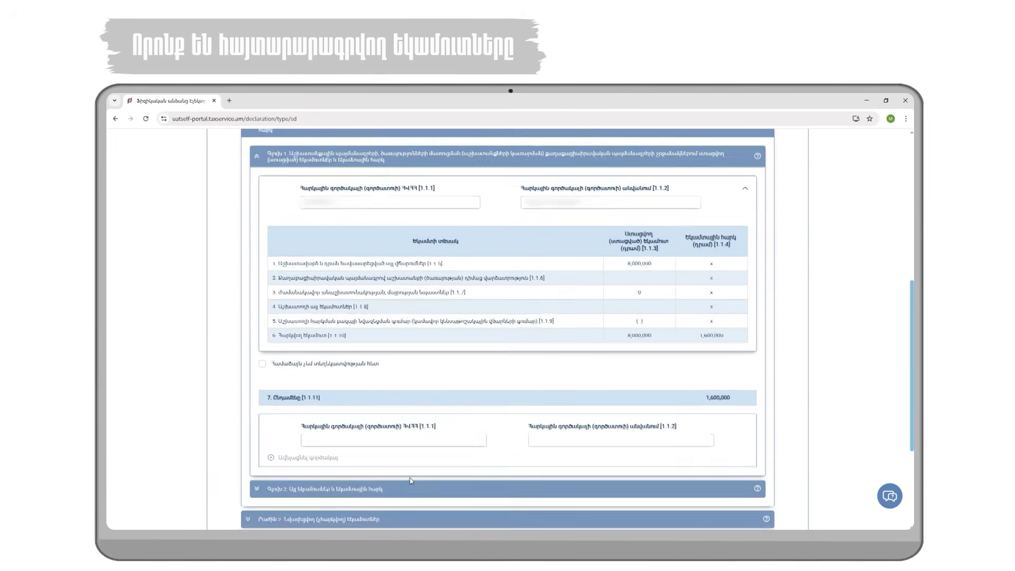
{"action": "left_click", "coordinate": [377, 406]}
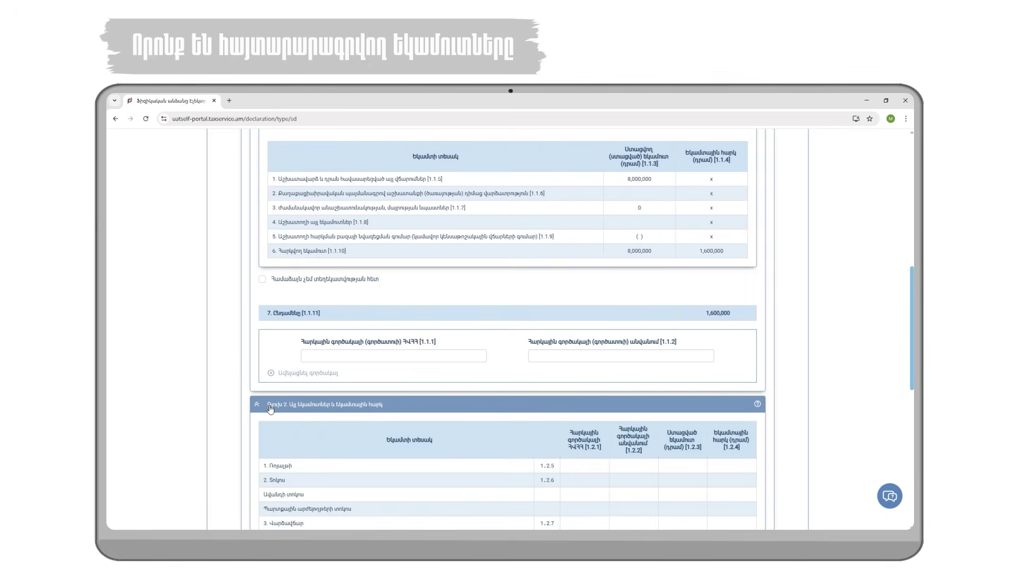
{"action": "scroll", "coordinate": [365, 402], "scroll_direction": "down", "scroll_amount": 3}
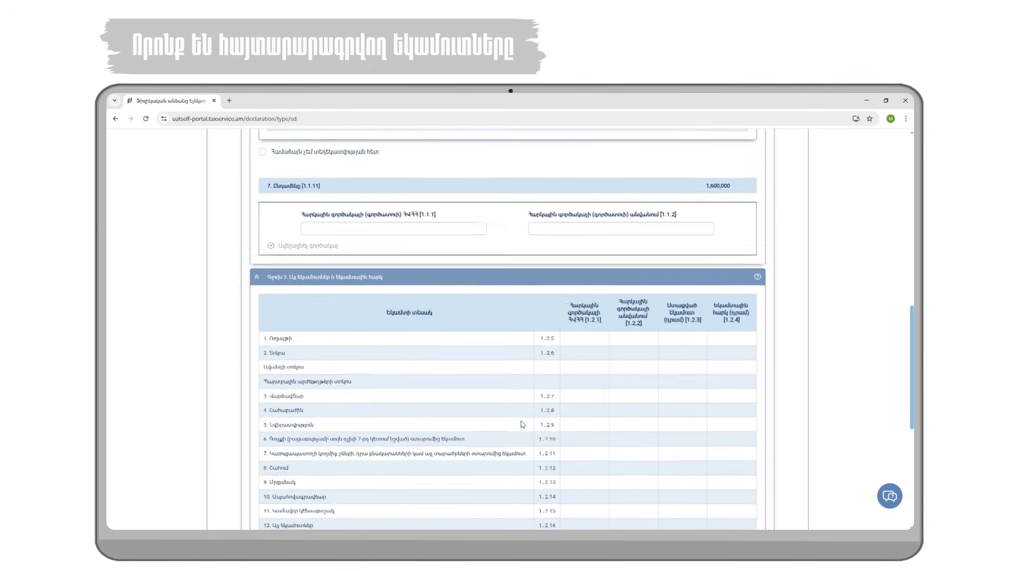
{"action": "scroll", "coordinate": [451, 414], "scroll_direction": "down", "scroll_amount": 2}
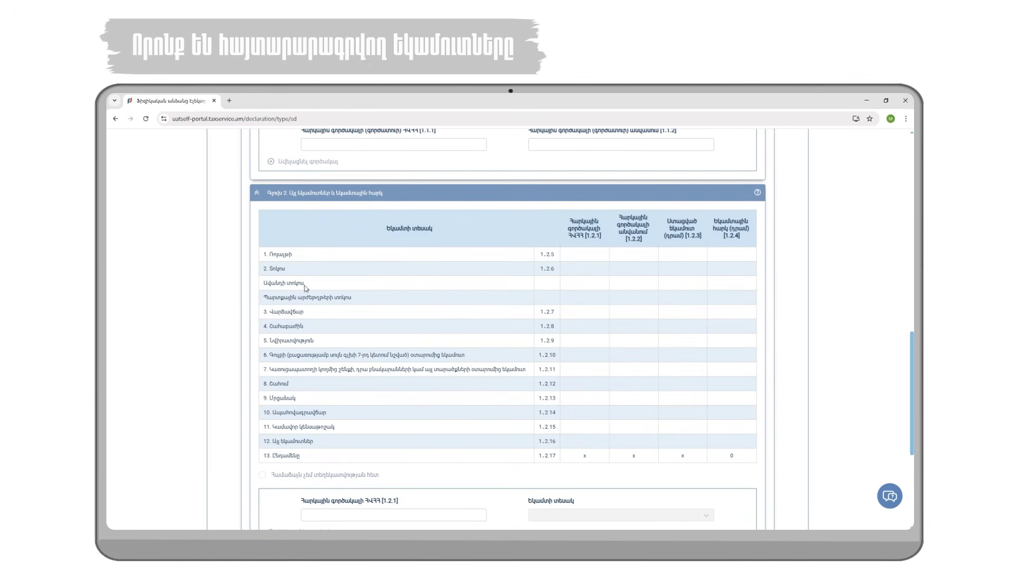
{"action": "scroll", "coordinate": [339, 420], "scroll_direction": "down", "scroll_amount": 1}
Step: Add an other-income row with ԻՆԵԿՈԲԱՆԿ as tax agent and deposit interest as income type
{"action": "left_click", "coordinate": [353, 473]}
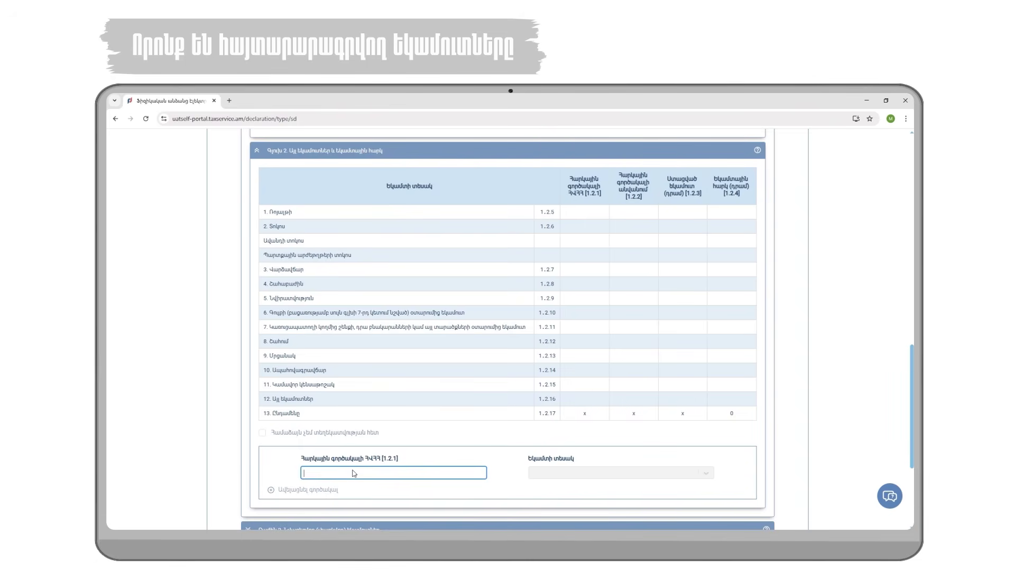
{"action": "type", "text": "հնեկր"}
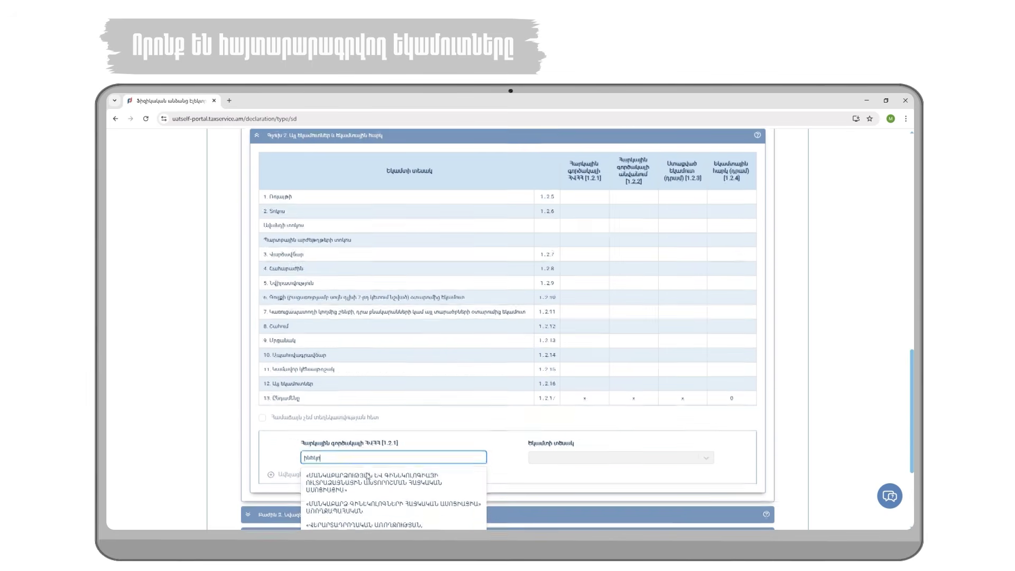
{"action": "scroll", "coordinate": [368, 476], "scroll_direction": "down", "scroll_amount": 1}
{"action": "type", "text": "բանկ"}
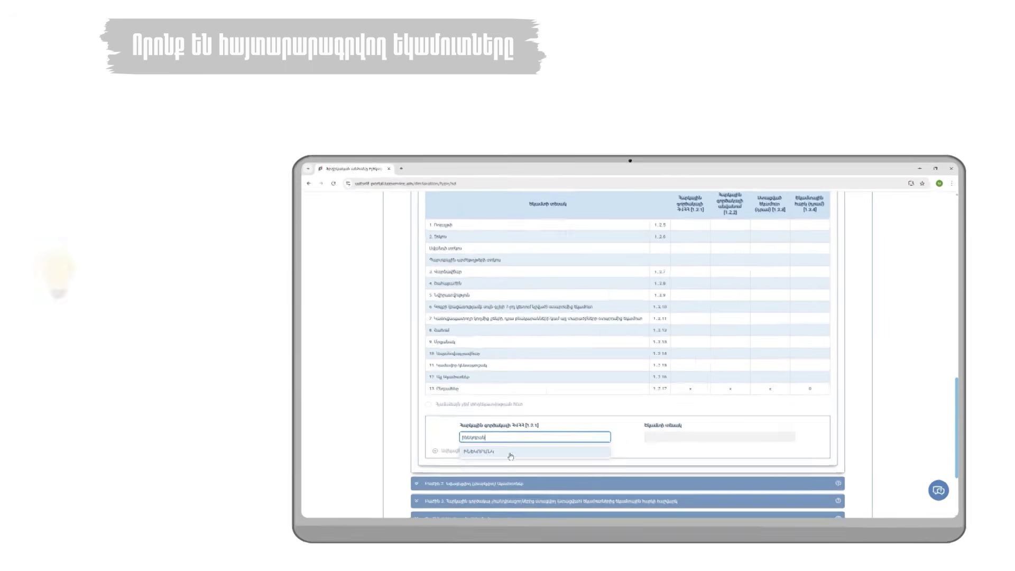
{"action": "left_click", "coordinate": [455, 449]}
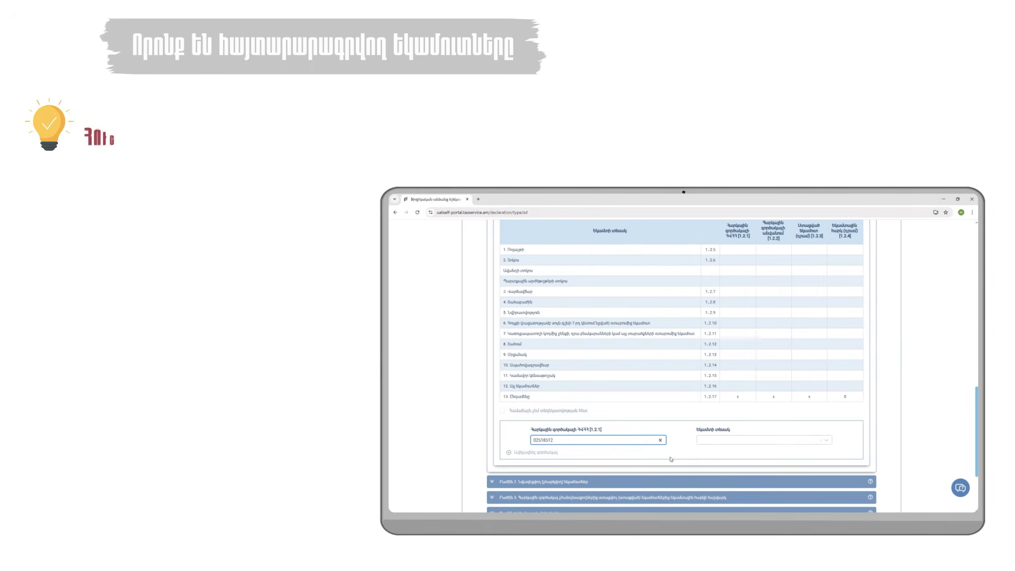
{"action": "left_click", "coordinate": [711, 441]}
{"action": "left_click", "coordinate": [722, 445]}
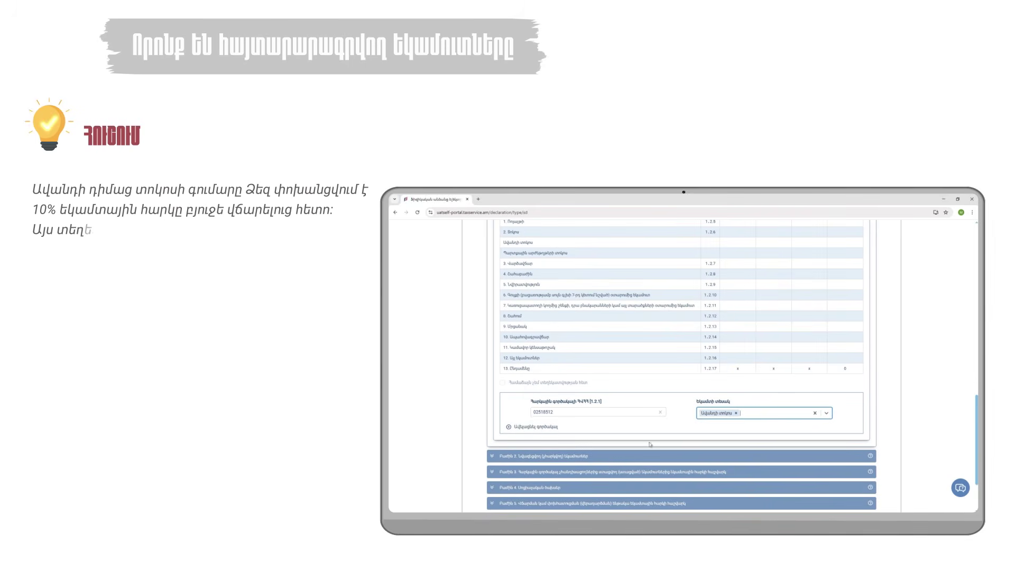
{"action": "left_click", "coordinate": [543, 428]}
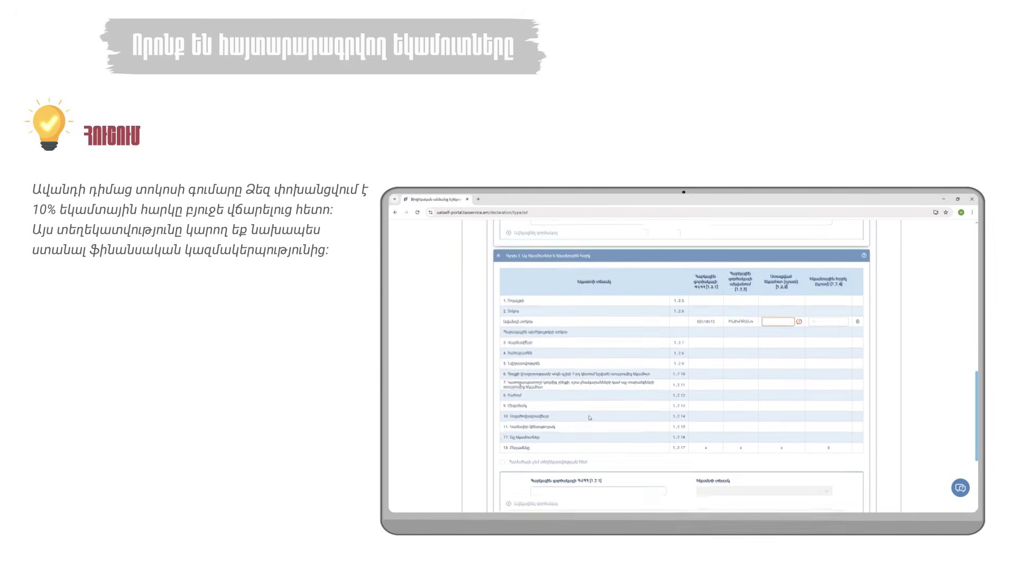
Step: Enter 58,000 as the deposit interest income received
{"action": "scroll", "coordinate": [714, 332], "scroll_direction": "up", "scroll_amount": 1}
{"action": "left_click", "coordinate": [773, 335]}
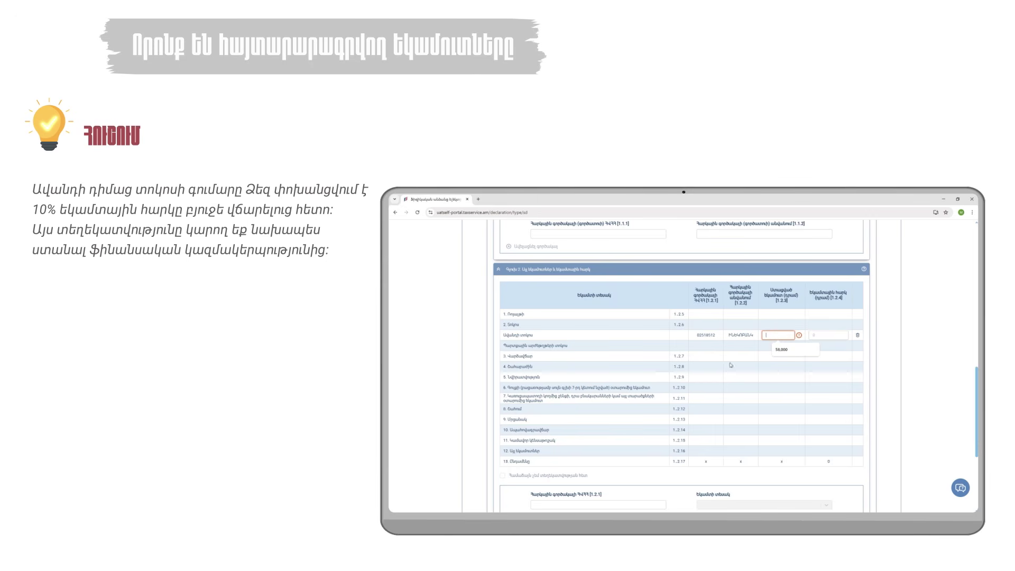
{"action": "left_click", "coordinate": [780, 349]}
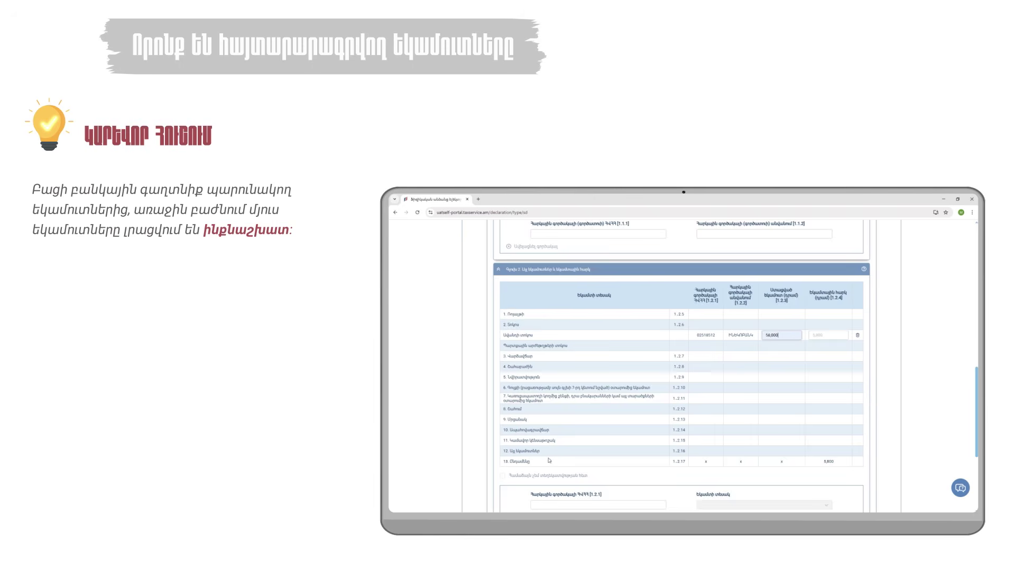
{"action": "scroll", "coordinate": [549, 460], "scroll_direction": "up", "scroll_amount": 5}
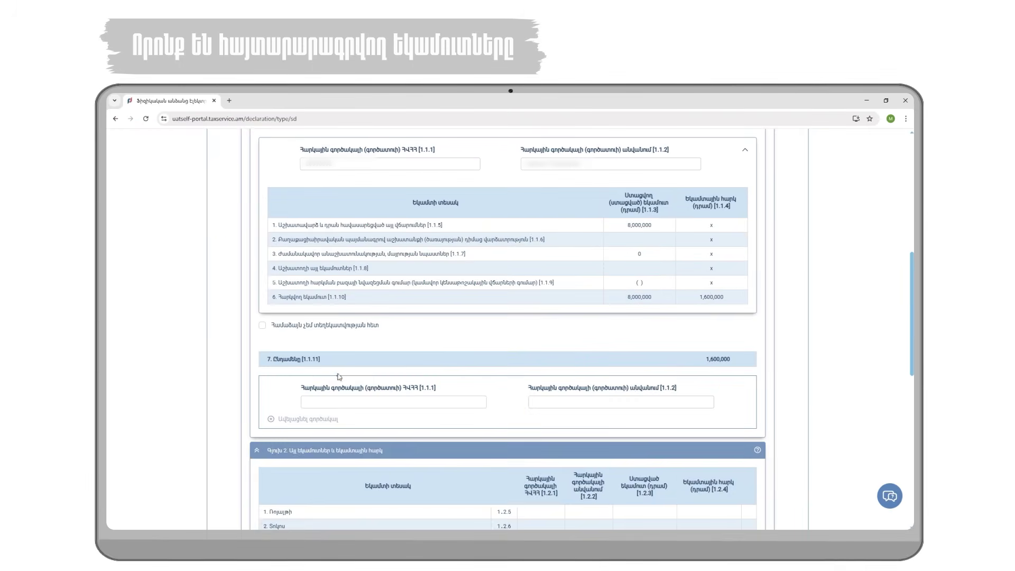
Step: Mark disagreement with the pre-filled information and expand Section 2's non-taxable income table
{"action": "scroll", "coordinate": [339, 377], "scroll_direction": "up", "scroll_amount": 2}
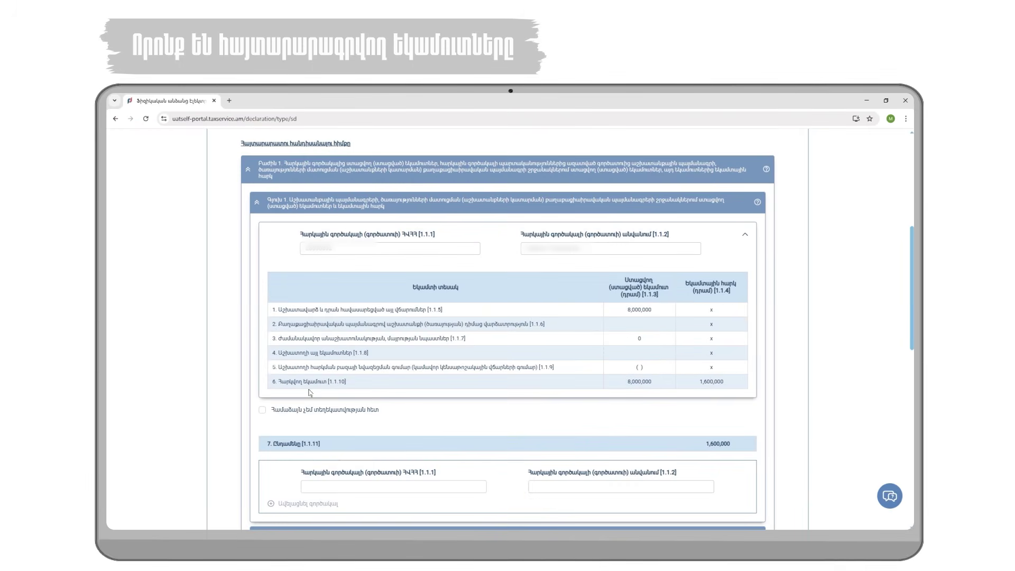
{"action": "left_click", "coordinate": [263, 410]}
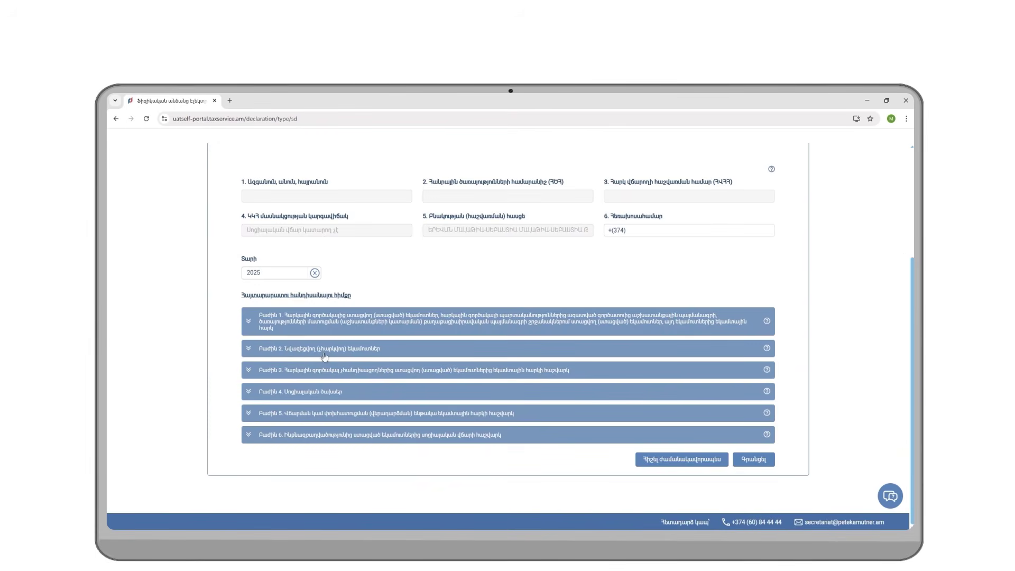
{"action": "left_click", "coordinate": [255, 351]}
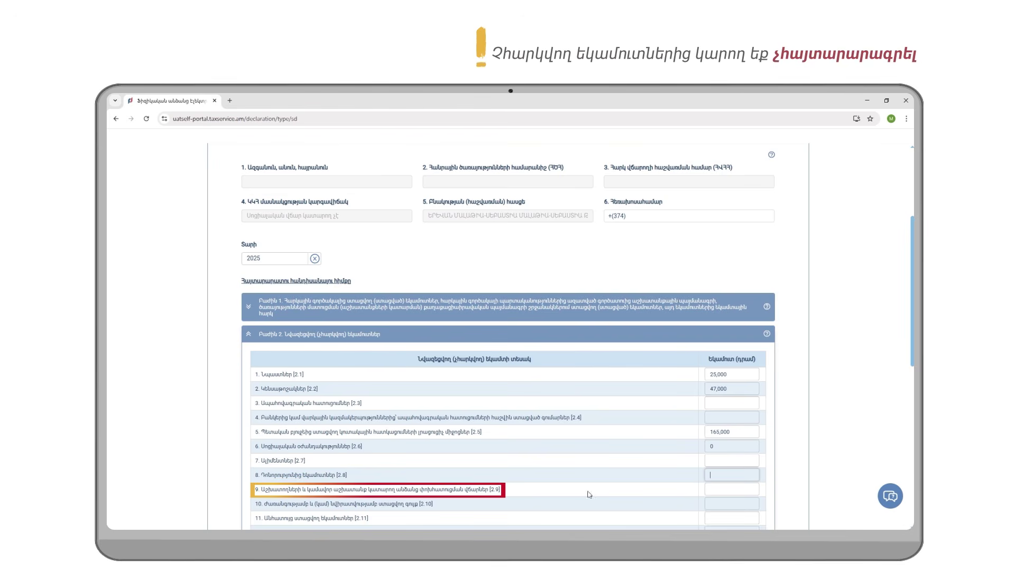
Step: Set the item [2.3] non-taxable income amount to 175,000
{"action": "scroll", "coordinate": [647, 388], "scroll_direction": "down", "scroll_amount": 2}
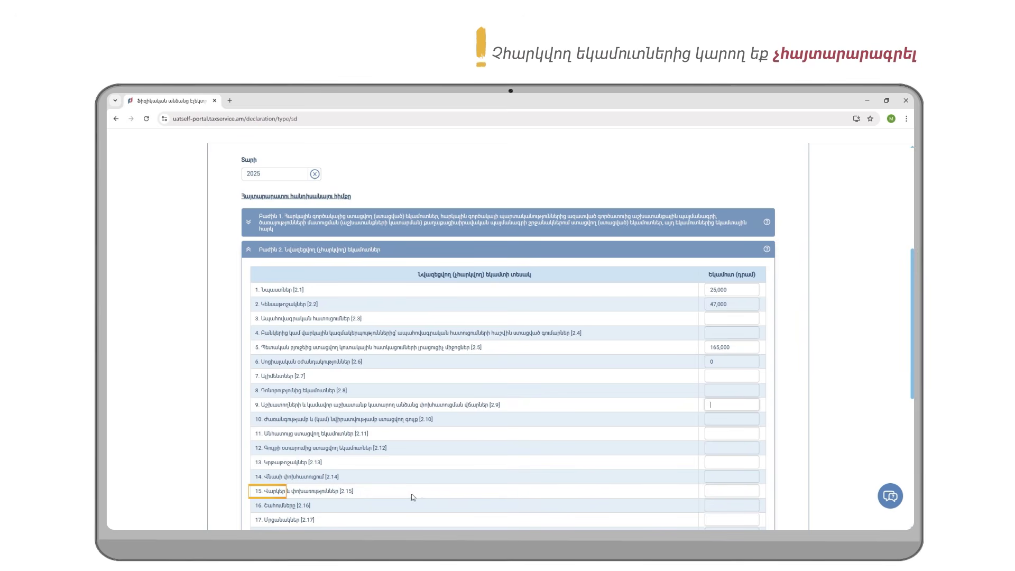
{"action": "left_click", "coordinate": [705, 491]}
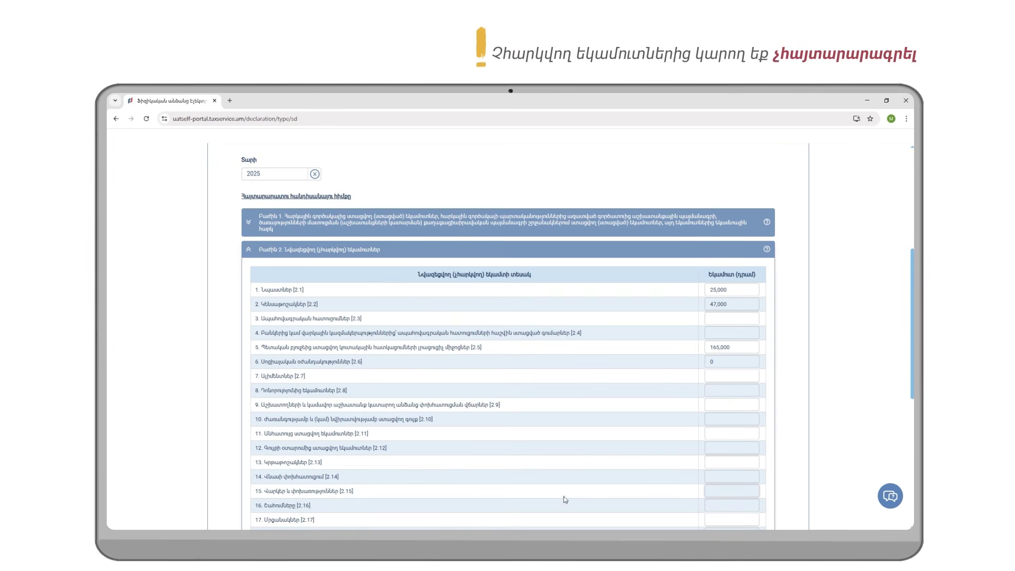
{"action": "scroll", "coordinate": [564, 499], "scroll_direction": "down", "scroll_amount": 1}
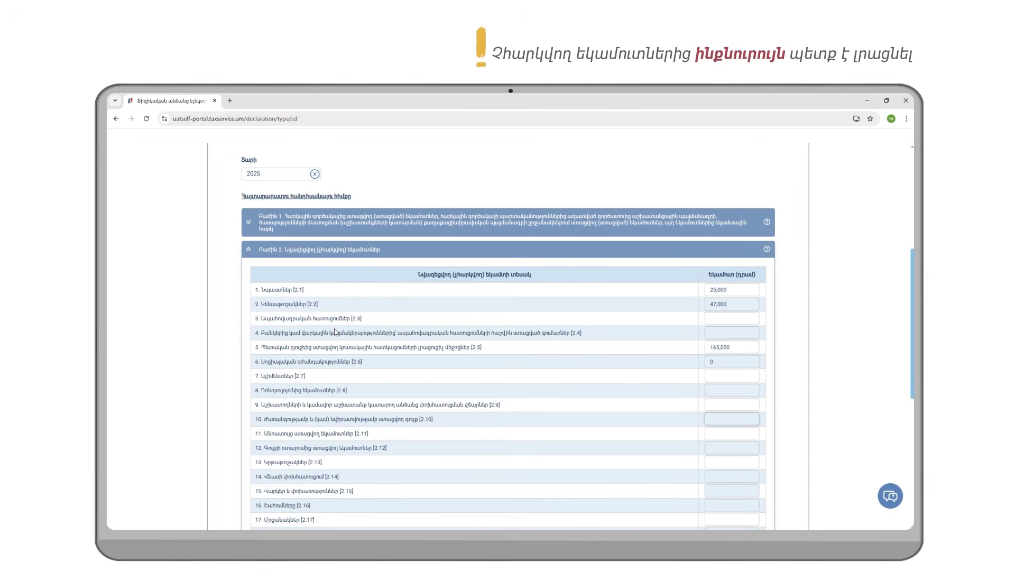
{"action": "left_click", "coordinate": [709, 317]}
{"action": "type", "text": "175,000"}
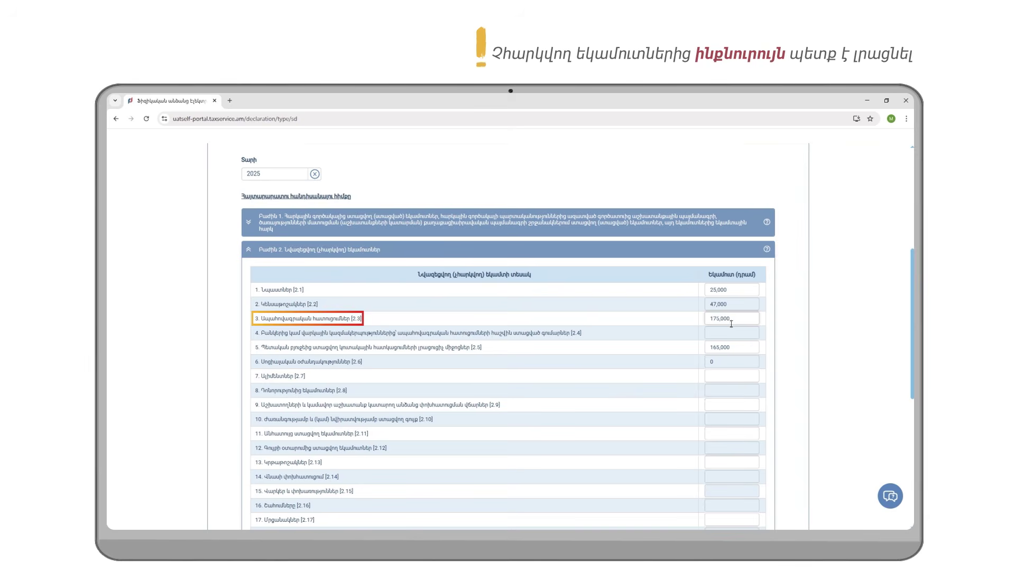
Step: Enter 1,300,000 for item [2.12] and check the rows [2.23] and [2.24] fields
{"action": "scroll", "coordinate": [732, 325], "scroll_direction": "down", "scroll_amount": 1}
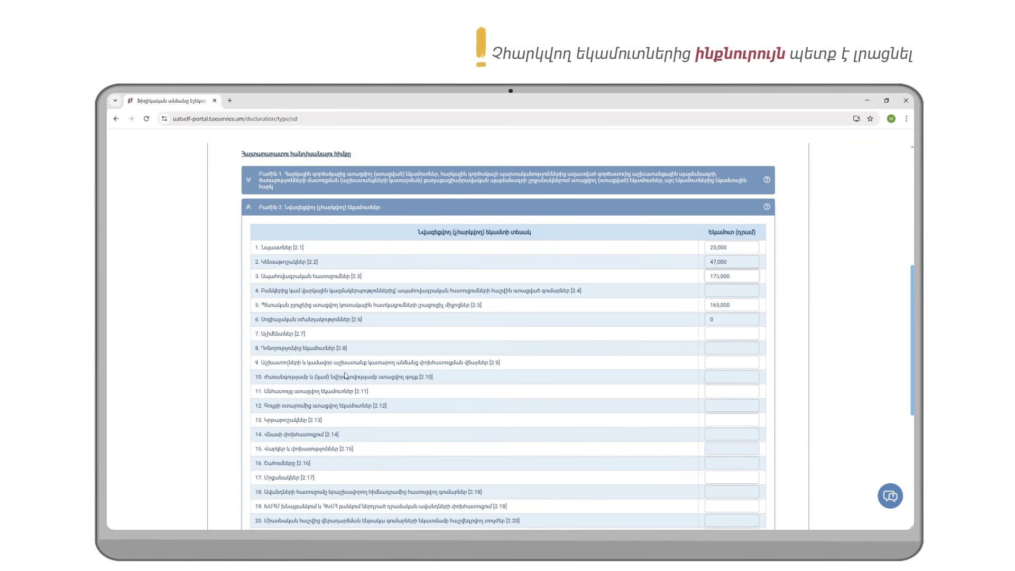
{"action": "left_click", "coordinate": [708, 378]}
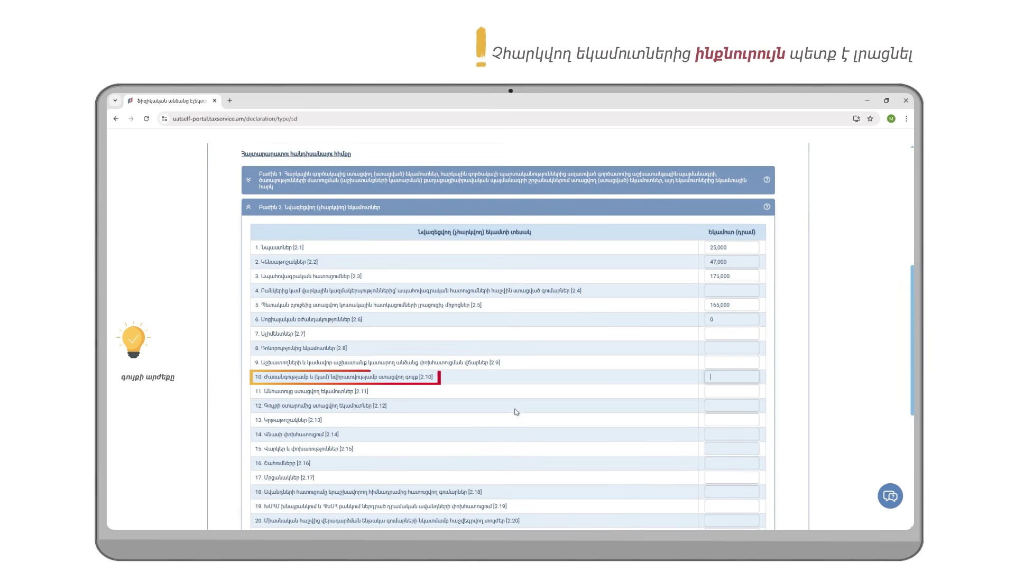
{"action": "left_click", "coordinate": [720, 404]}
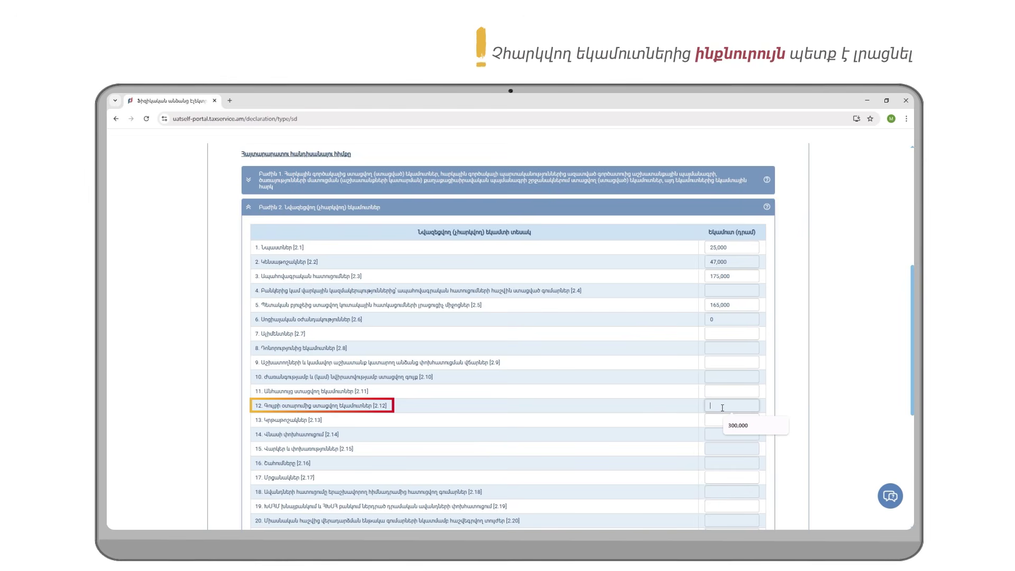
{"action": "type", "text": "1"}
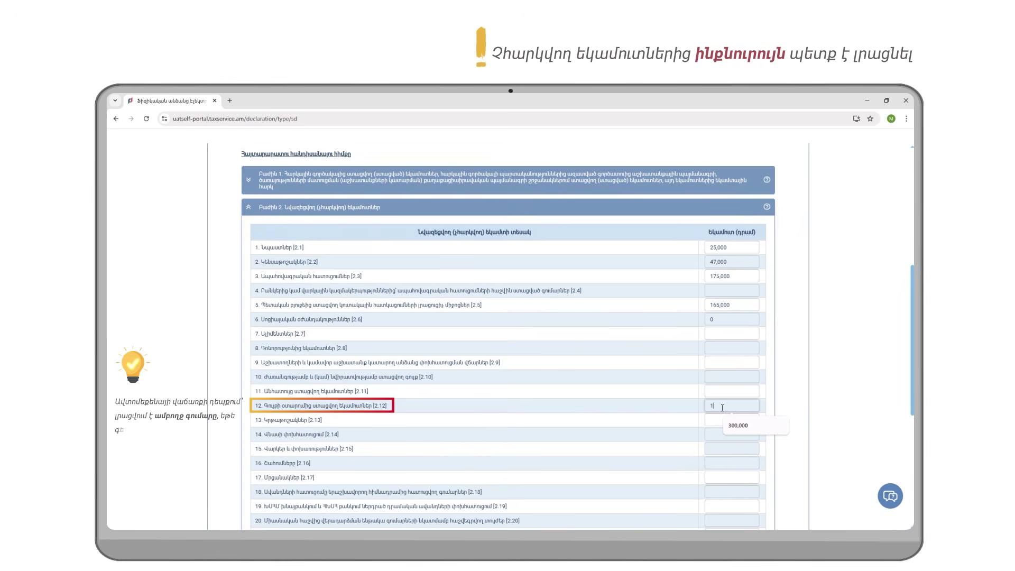
{"action": "type", "text": "300,000"}
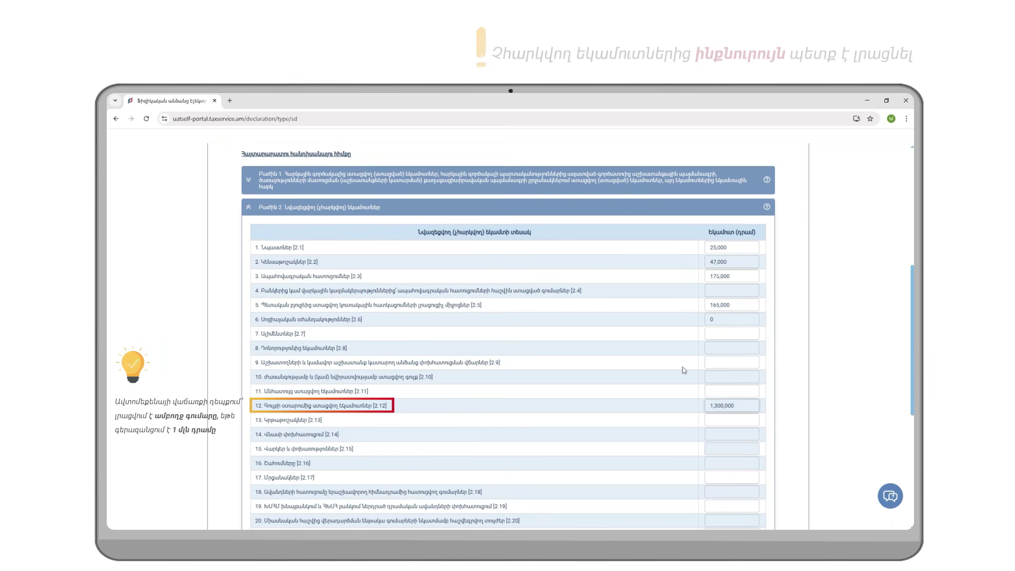
{"action": "scroll", "coordinate": [682, 364], "scroll_direction": "down", "scroll_amount": 2}
{"action": "scroll", "coordinate": [684, 375], "scroll_direction": "down", "scroll_amount": 1}
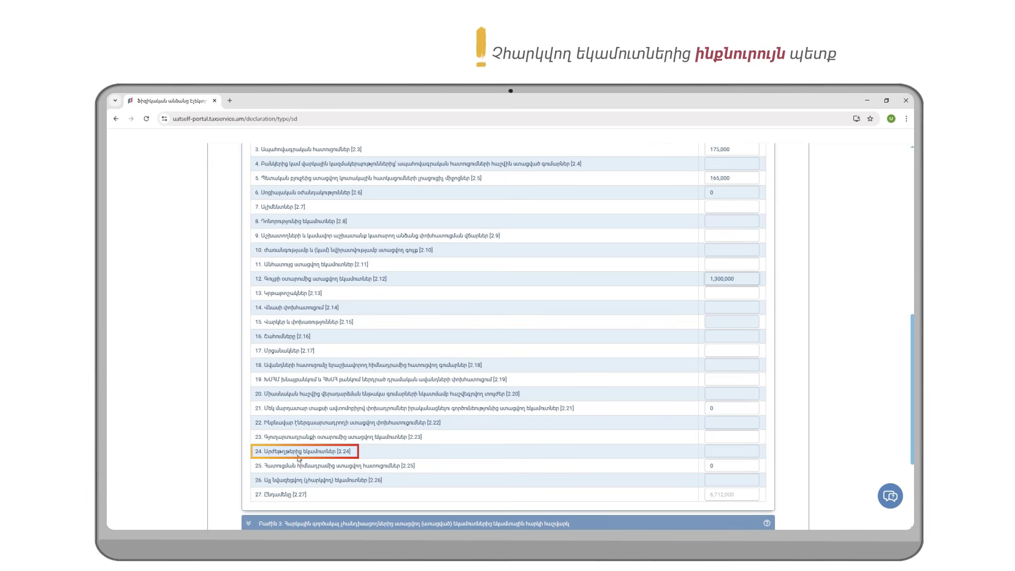
{"action": "left_click", "coordinate": [719, 452]}
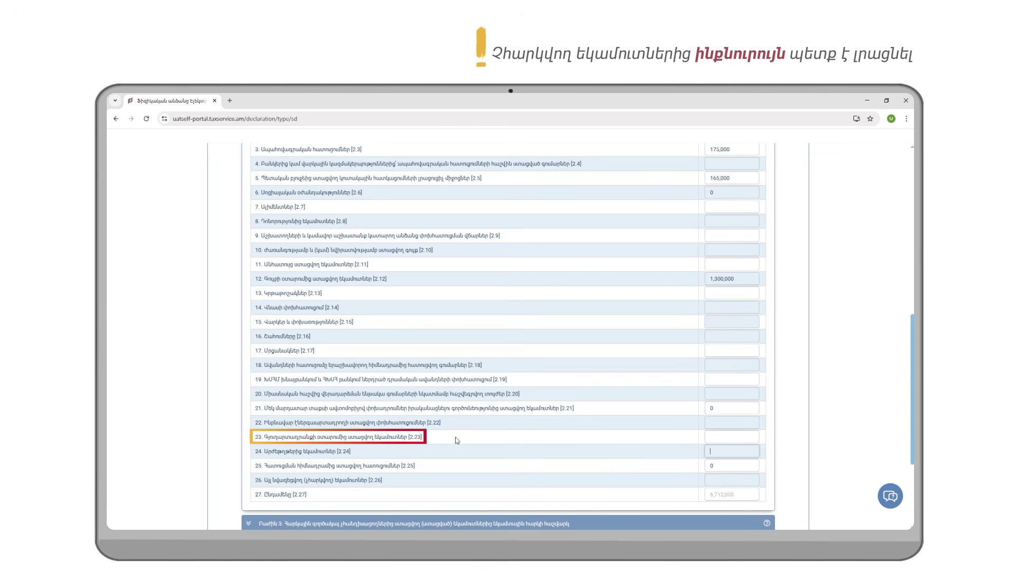
{"action": "left_click", "coordinate": [706, 439]}
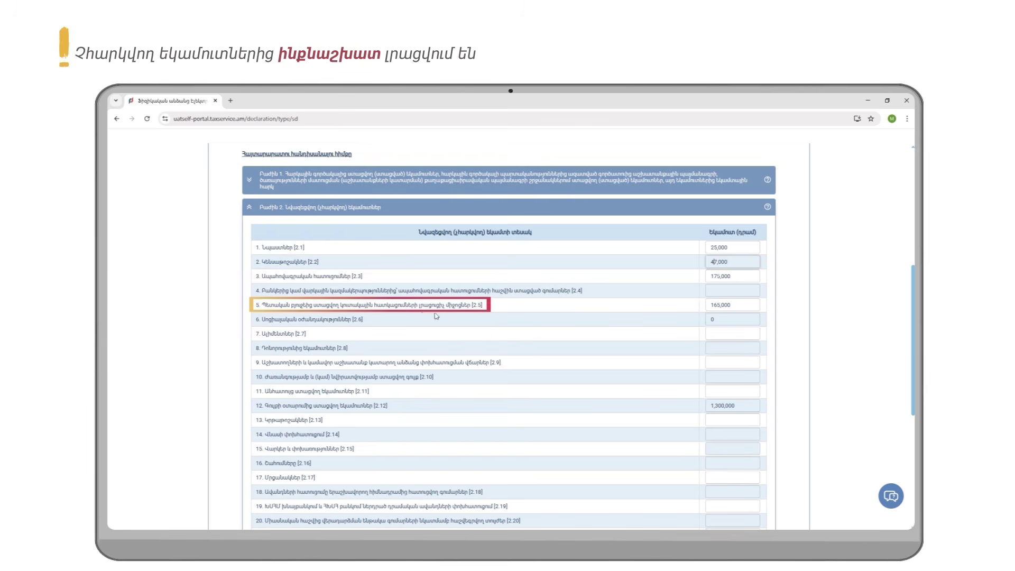
Step: Inspect the auto-filled Section 2 amounts in rows [2.5], [2.6] and [2.21]
{"action": "left_click", "coordinate": [712, 307]}
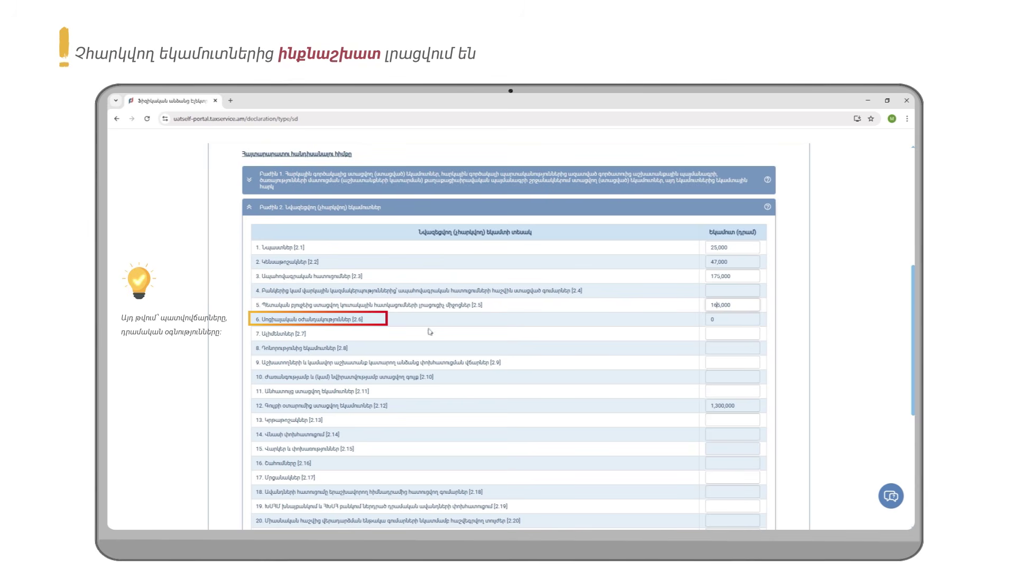
{"action": "left_click", "coordinate": [718, 319]}
{"action": "scroll", "coordinate": [511, 370], "scroll_direction": "down", "scroll_amount": 3}
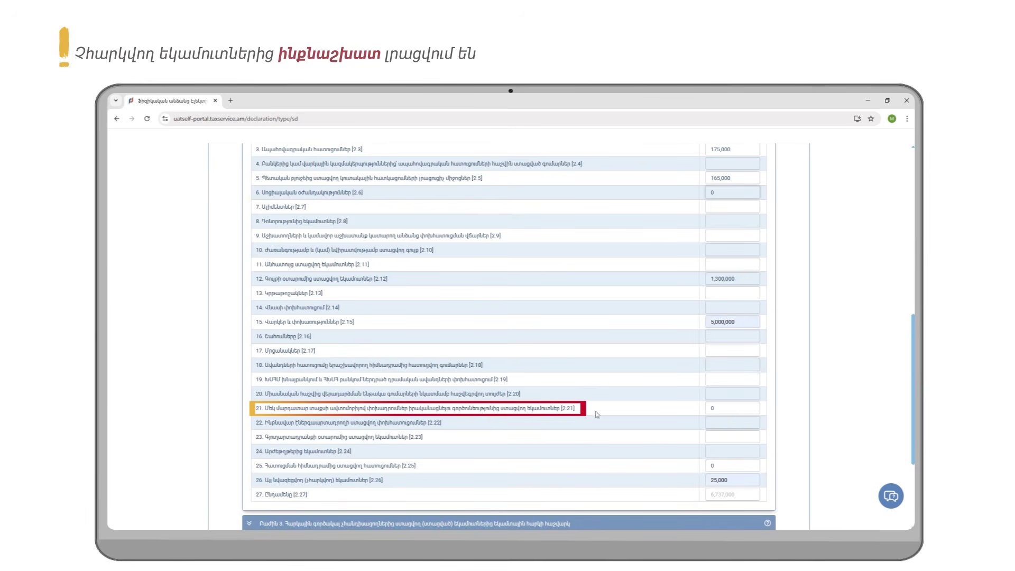
{"action": "left_click", "coordinate": [718, 408]}
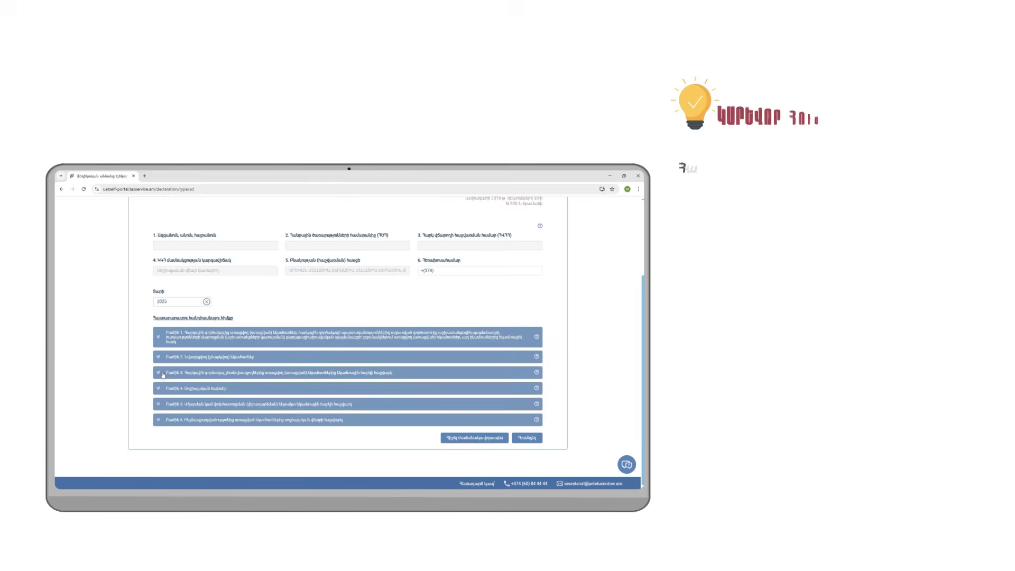
Step: In Section 3, enter 250,000 for item [3.10] and 100,000 for item [3.11]
{"action": "left_click", "coordinate": [392, 375]}
{"action": "scroll", "coordinate": [277, 288], "scroll_direction": "down", "scroll_amount": 1}
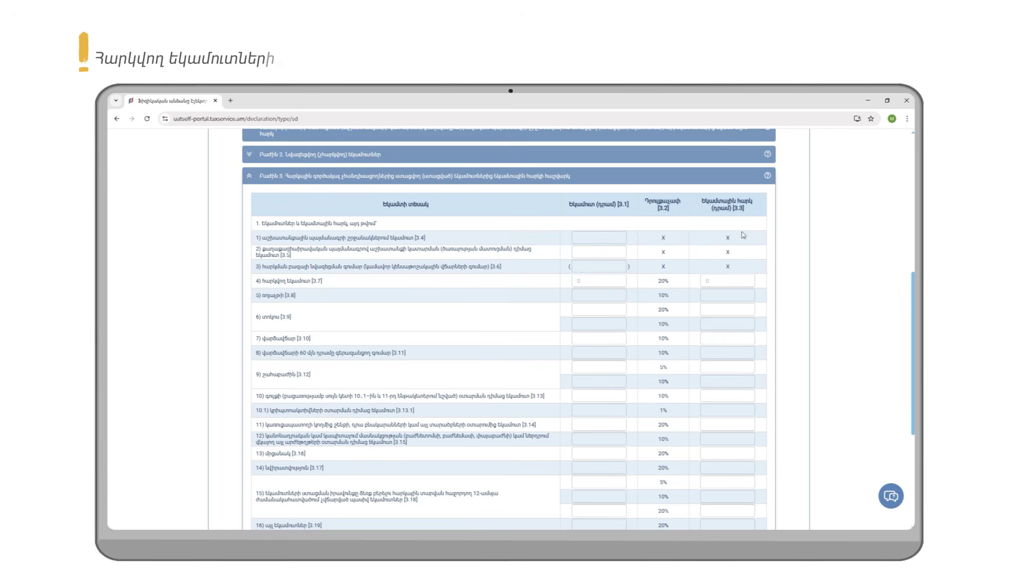
{"action": "scroll", "coordinate": [740, 251], "scroll_direction": "down", "scroll_amount": 1}
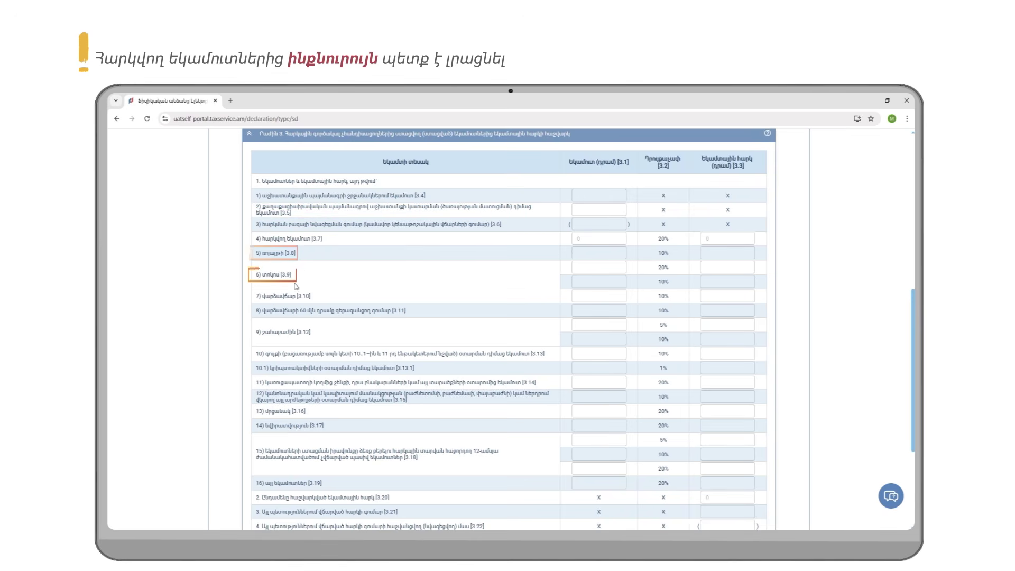
{"action": "left_click", "coordinate": [601, 296]}
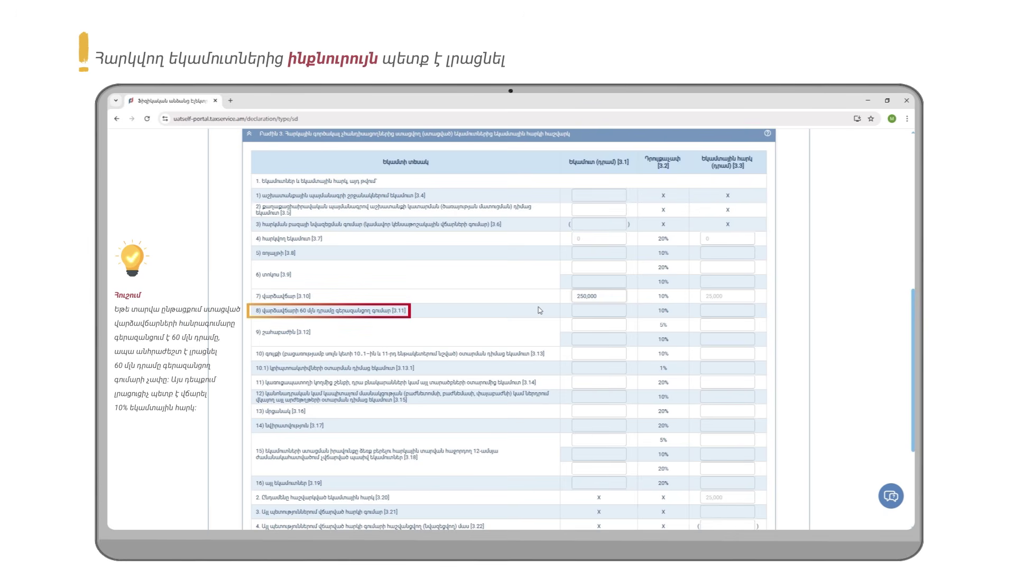
{"action": "left_click", "coordinate": [593, 309]}
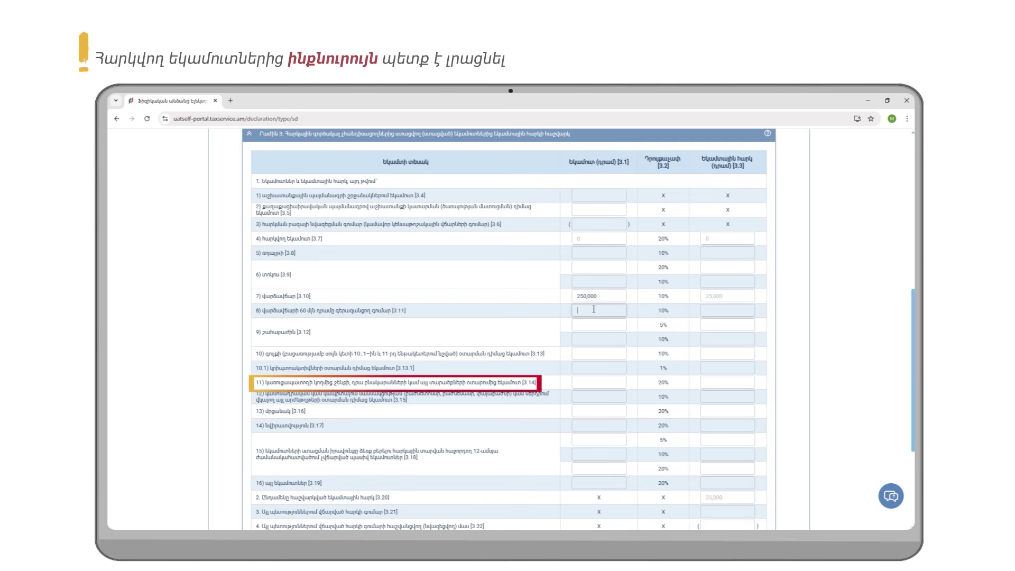
{"action": "type", "text": "1000000"}
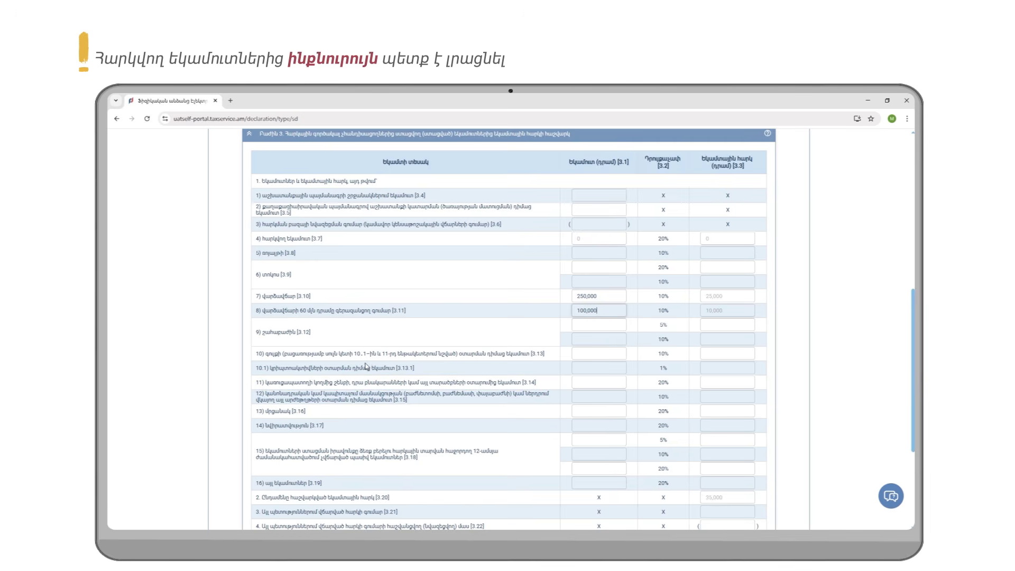
{"action": "scroll", "coordinate": [365, 366], "scroll_direction": "down", "scroll_amount": 1}
{"action": "scroll", "coordinate": [365, 369], "scroll_direction": "down", "scroll_amount": 1}
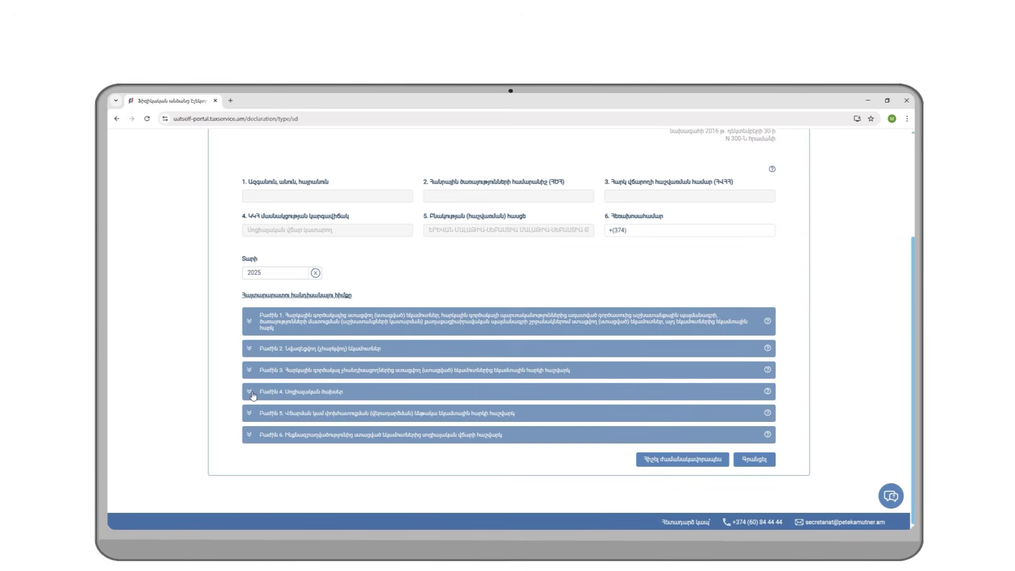
Step: Collapse Section 4 and open the single-account refund application from the declaration forms list
{"action": "left_click", "coordinate": [253, 394]}
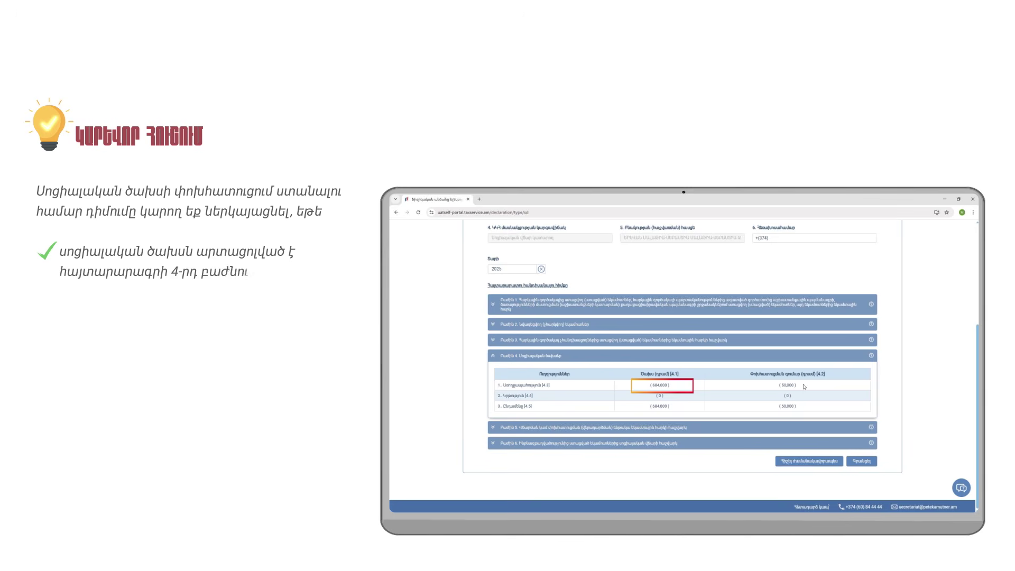
{"action": "left_click", "coordinate": [803, 427]}
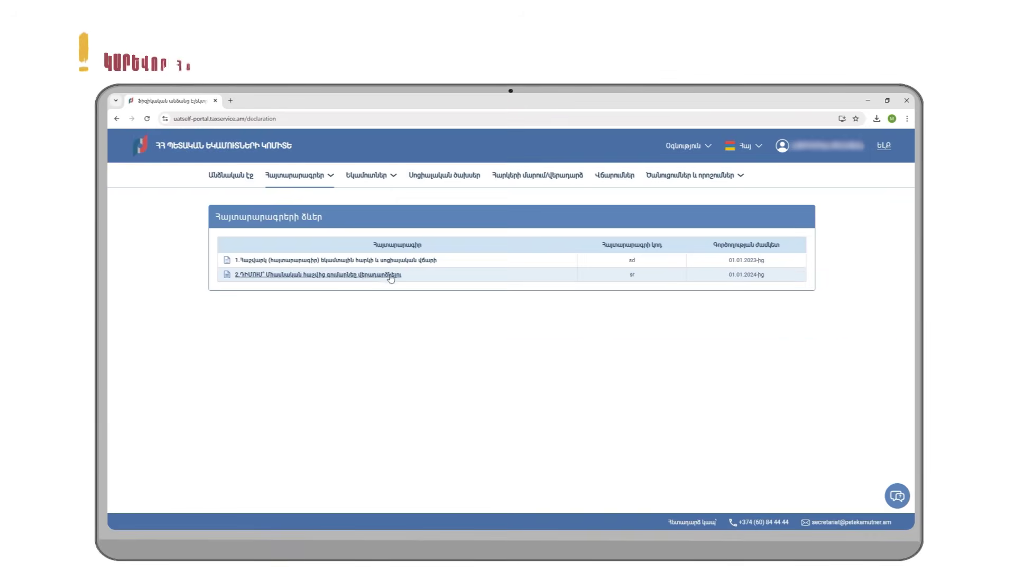
{"action": "left_click", "coordinate": [391, 275]}
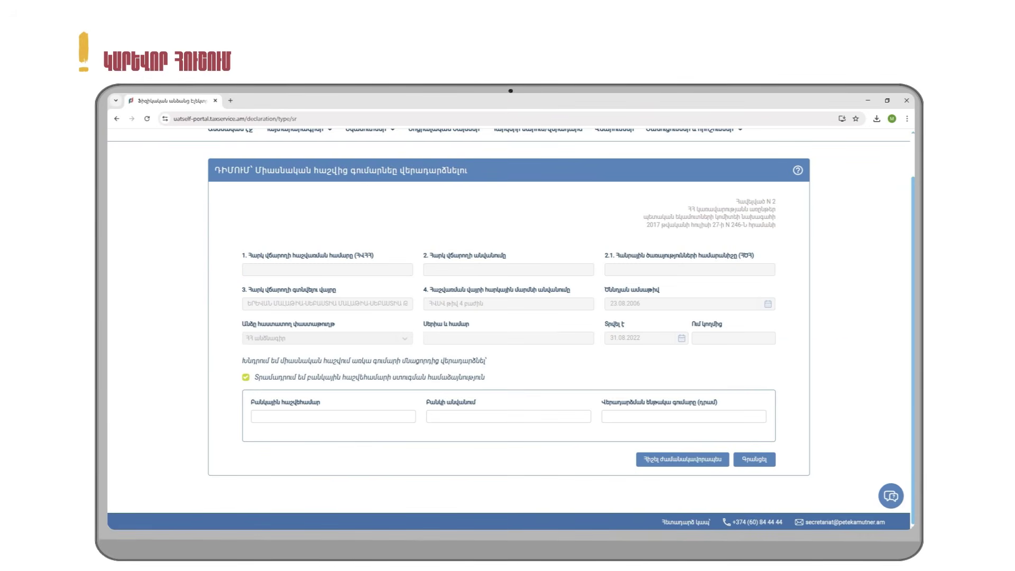
Step: Register a 50,000-dram refund on the 2.ԴԻՄՈՒՄ form as a Մարում / վերադարձ repayment
{"action": "left_click", "coordinate": [644, 419]}
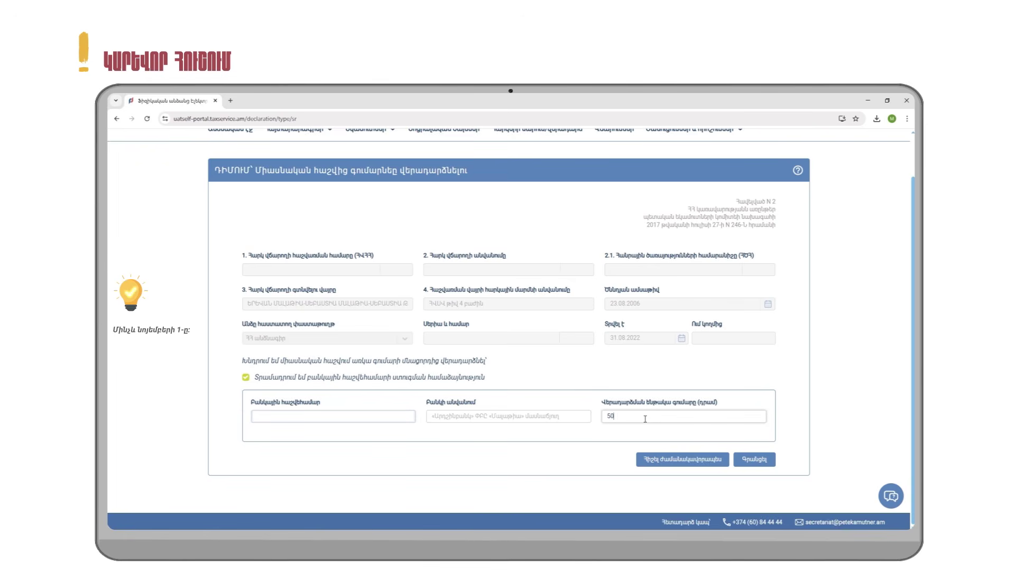
{"action": "left_click", "coordinate": [754, 459]}
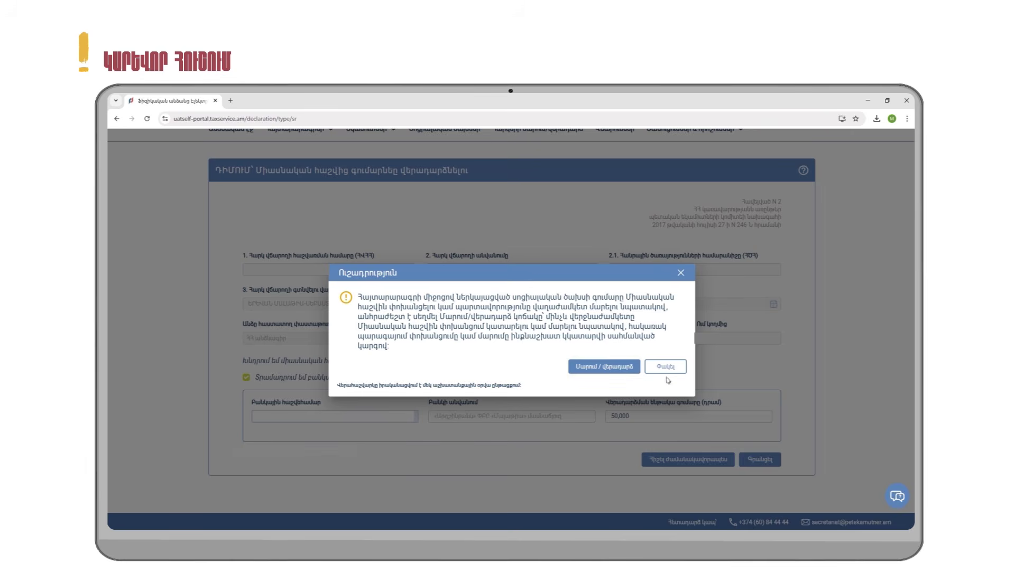
{"action": "left_click", "coordinate": [622, 371]}
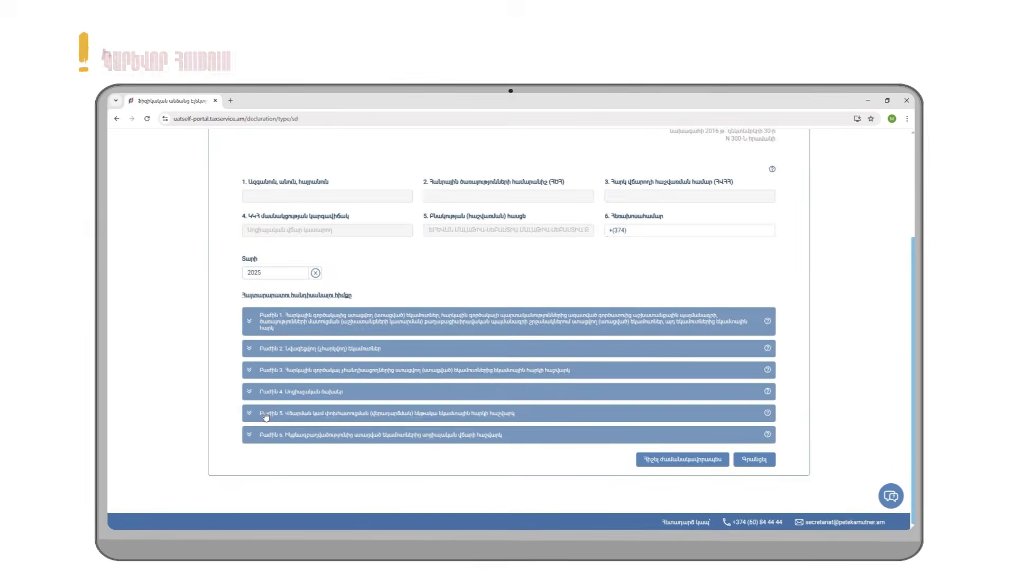
{"action": "left_click", "coordinate": [266, 416]}
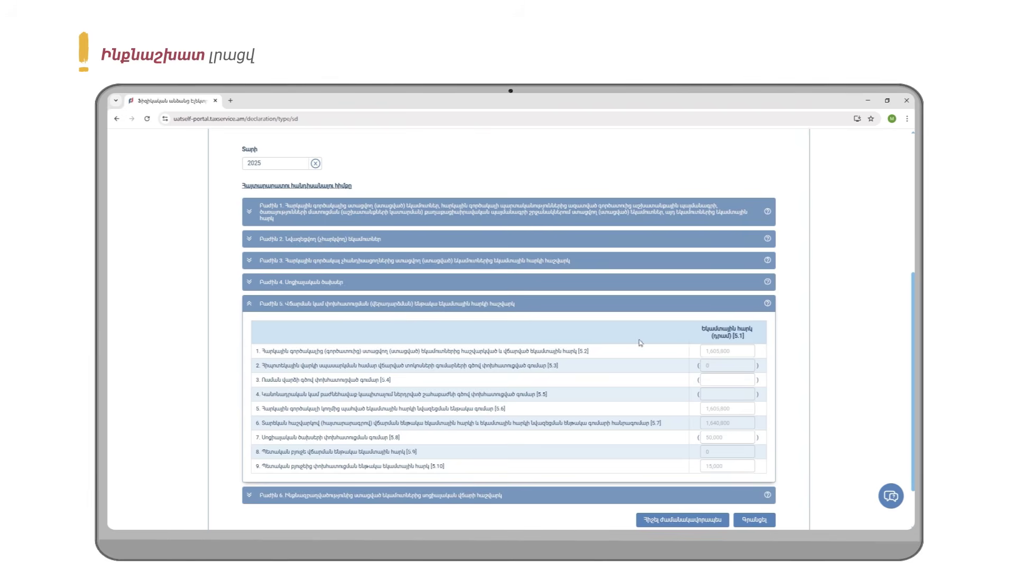
{"action": "scroll", "coordinate": [632, 296], "scroll_direction": "down", "scroll_amount": 1}
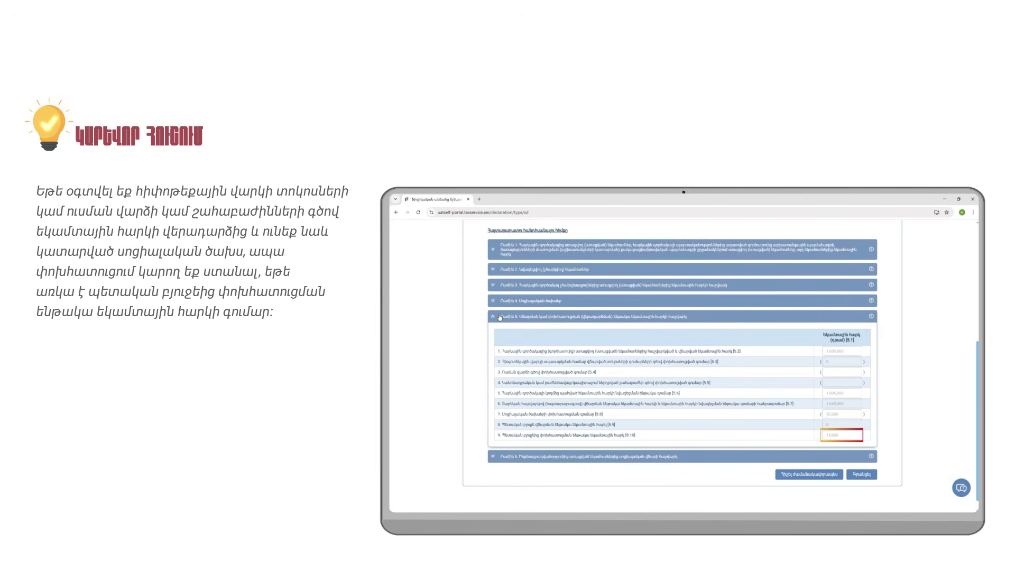
{"action": "left_click", "coordinate": [499, 317]}
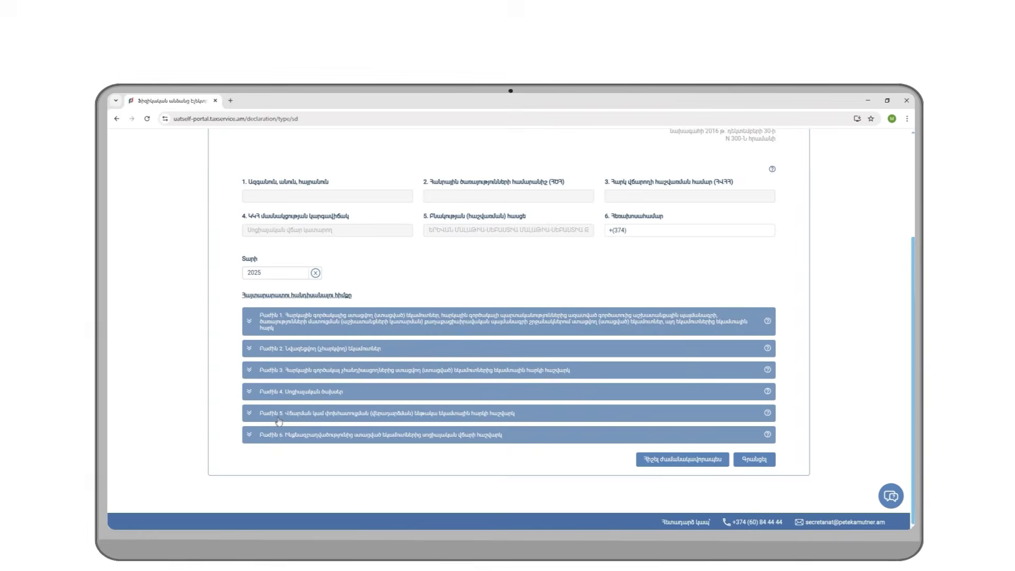
Step: Enter 25,000 micro-business income in Section 6 row 6.1 and register the declaration
{"action": "left_click", "coordinate": [273, 437]}
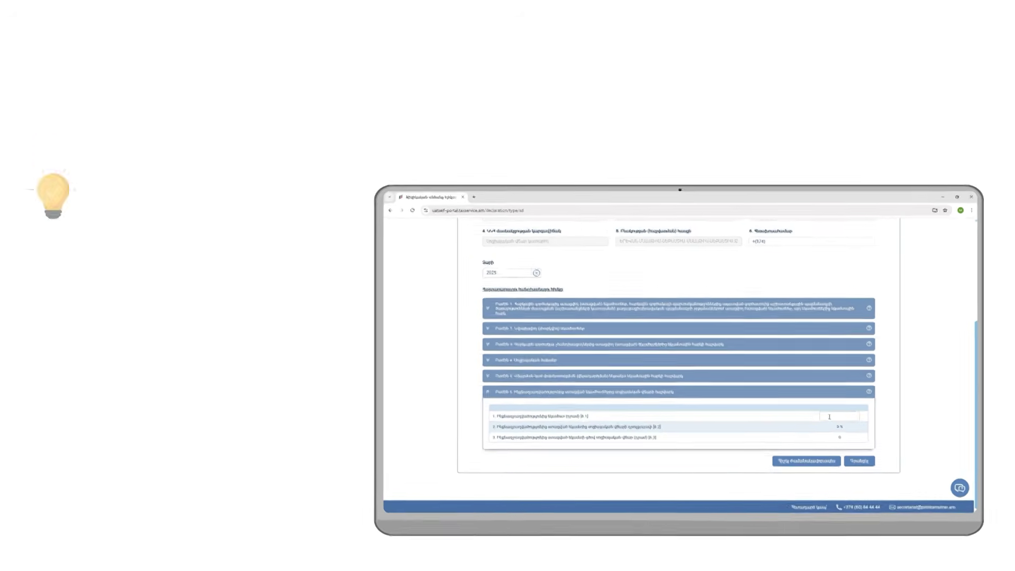
{"action": "left_click", "coordinate": [713, 398]}
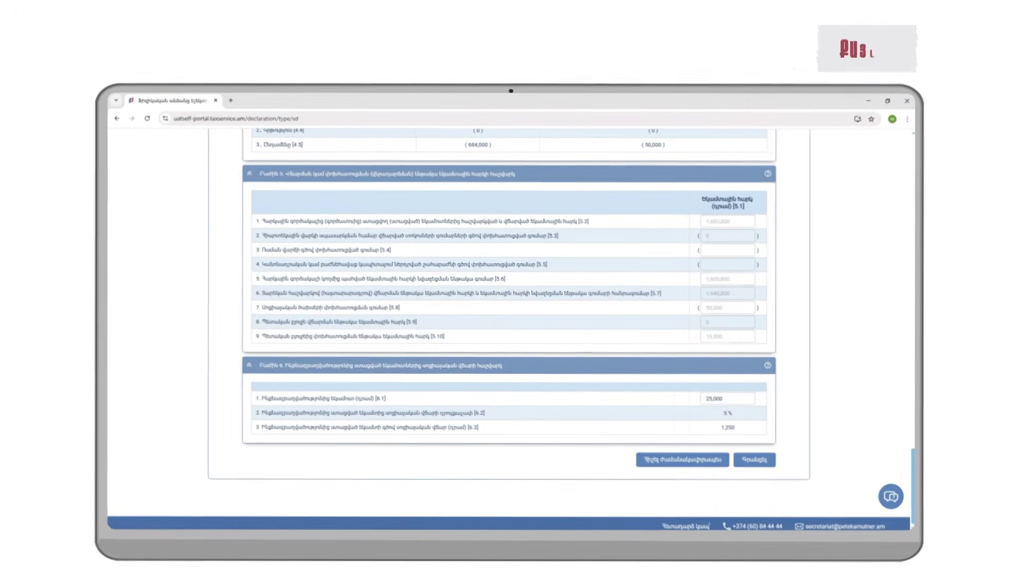
{"action": "left_click", "coordinate": [755, 459]}
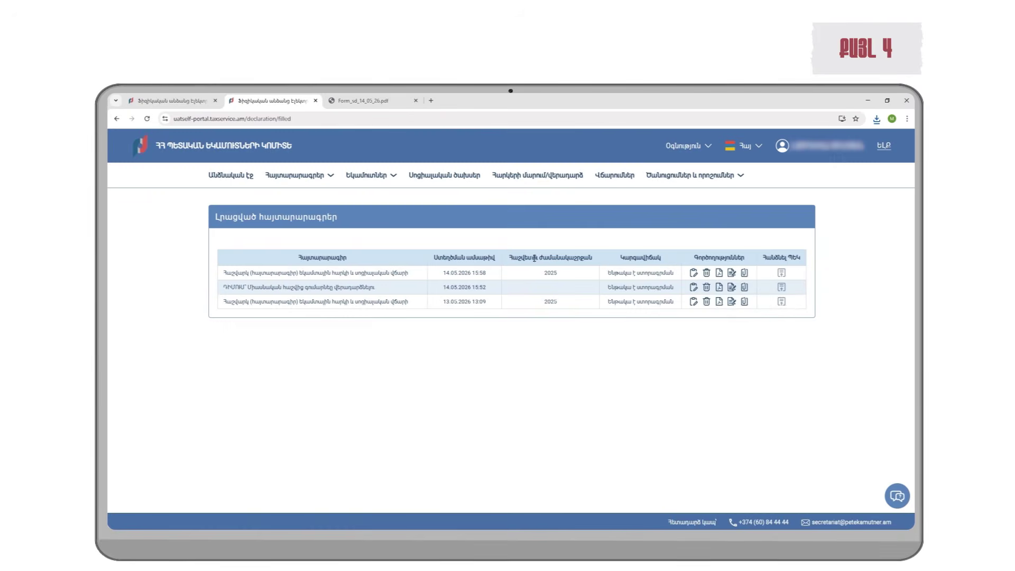
Step: Start signing the new 2025 declaration with the ID card and download its PDF
{"action": "left_click", "coordinate": [729, 273]}
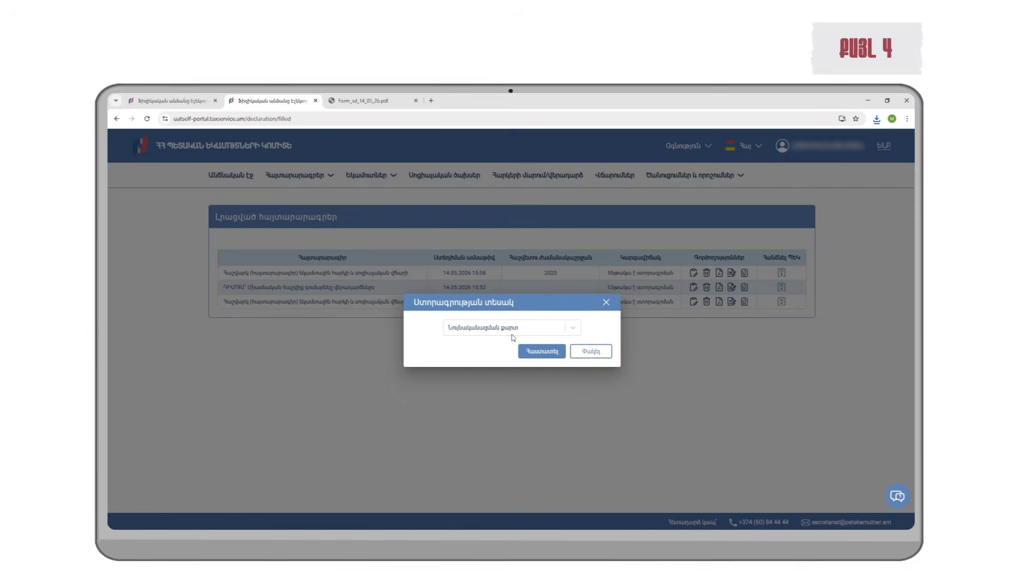
{"action": "left_click", "coordinate": [530, 332]}
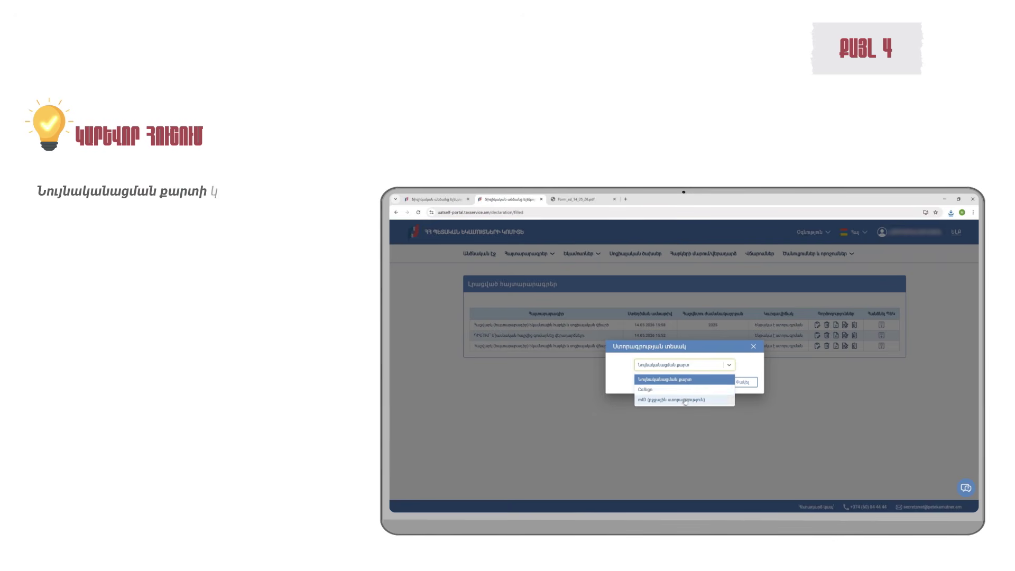
{"action": "left_click", "coordinate": [688, 380]}
{"action": "left_click", "coordinate": [688, 382]}
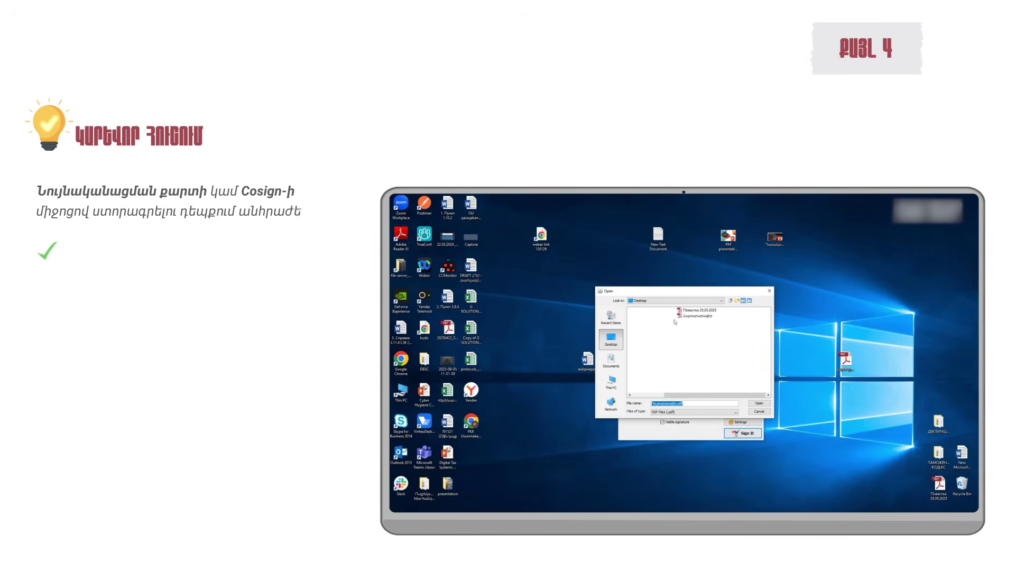
Step: Sign the declaration PDF in the signer and upload the signed Հայտարարագիր file
{"action": "left_click", "coordinate": [697, 316]}
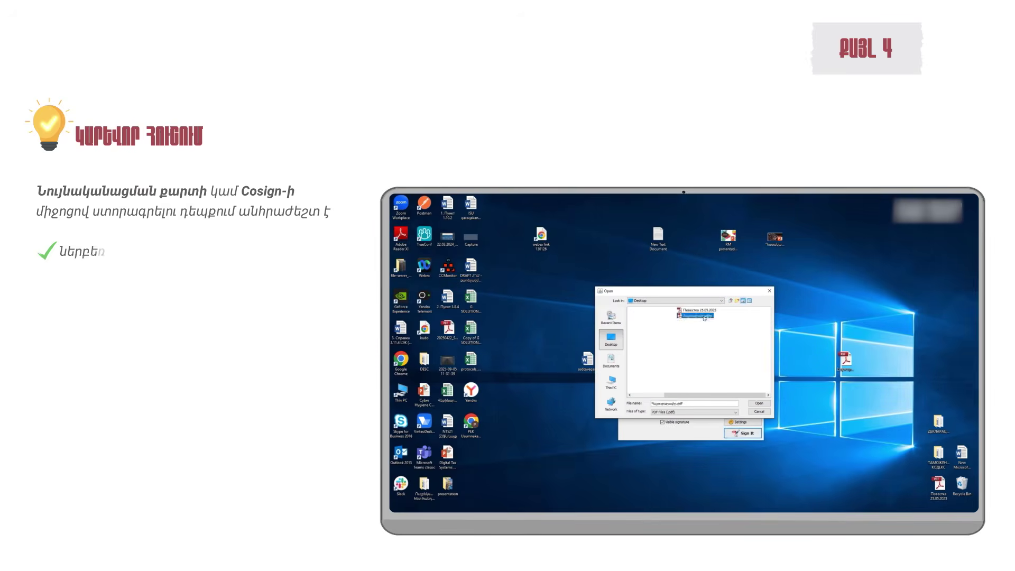
{"action": "left_click", "coordinate": [759, 404]}
{"action": "left_click", "coordinate": [742, 433]}
{"action": "left_click", "coordinate": [685, 399]}
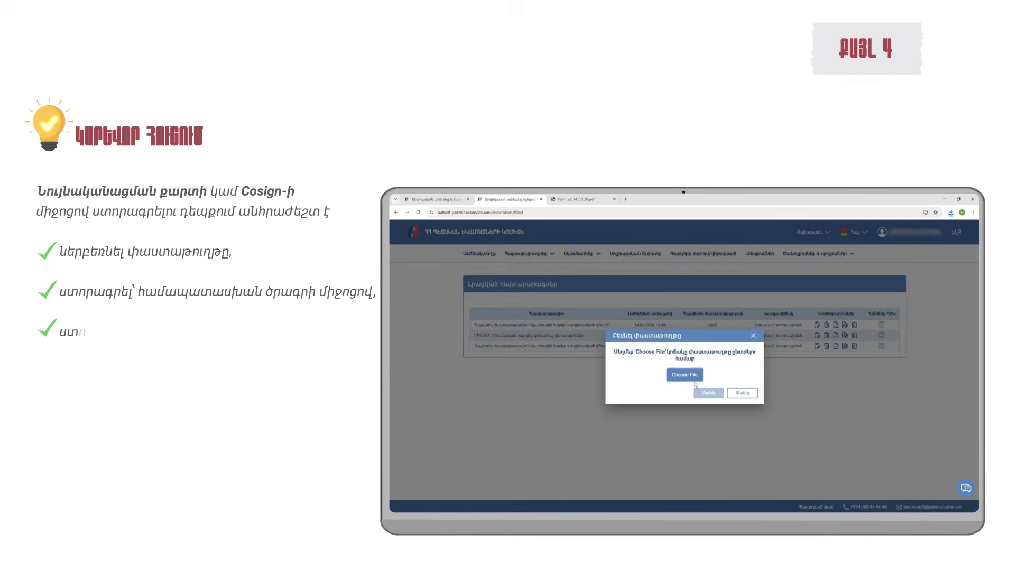
{"action": "left_click", "coordinate": [694, 380]}
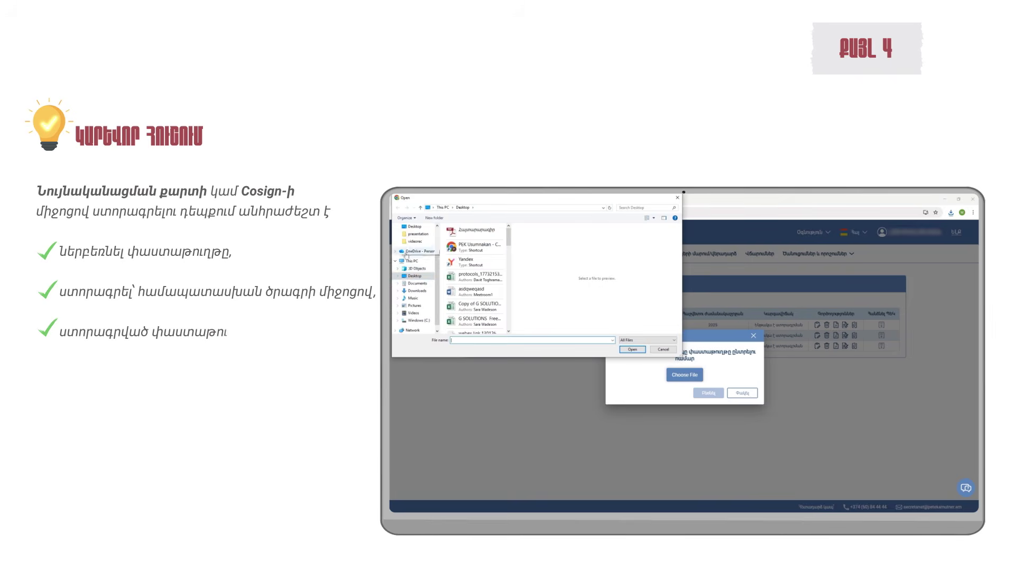
{"action": "left_click", "coordinate": [475, 230]}
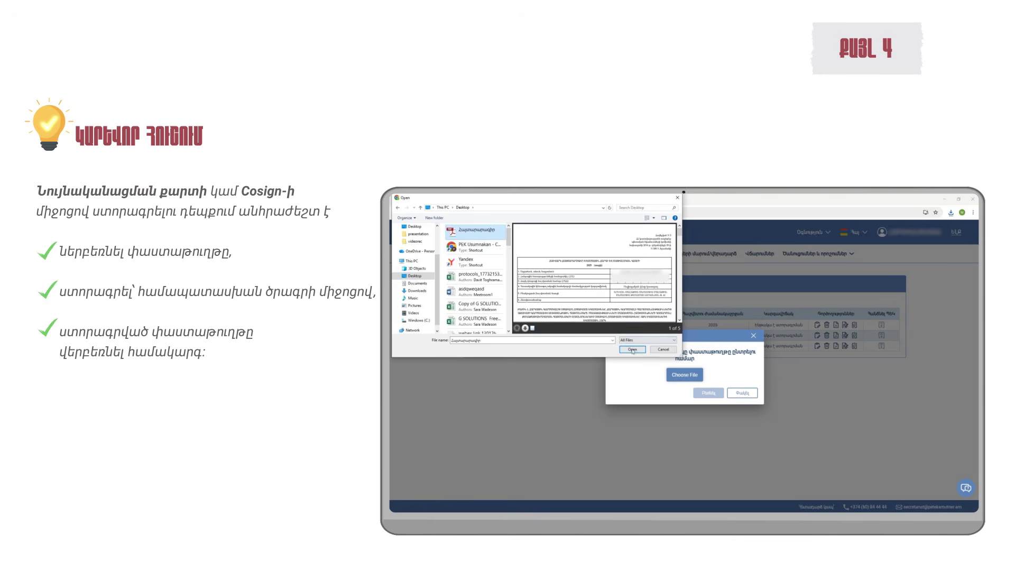
{"action": "left_click", "coordinate": [632, 350]}
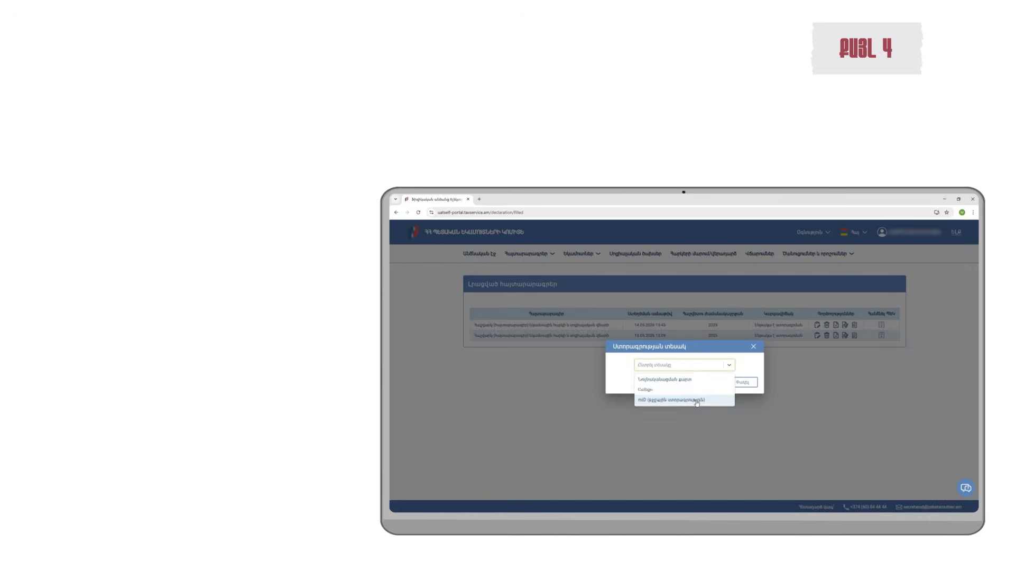
Step: Confirm signing via mID with the verification code, then submit the declaration and confirm Yes
{"action": "left_click", "coordinate": [697, 400]}
{"action": "left_click", "coordinate": [714, 382]}
{"action": "type", "text": "XXXXXXXX"}
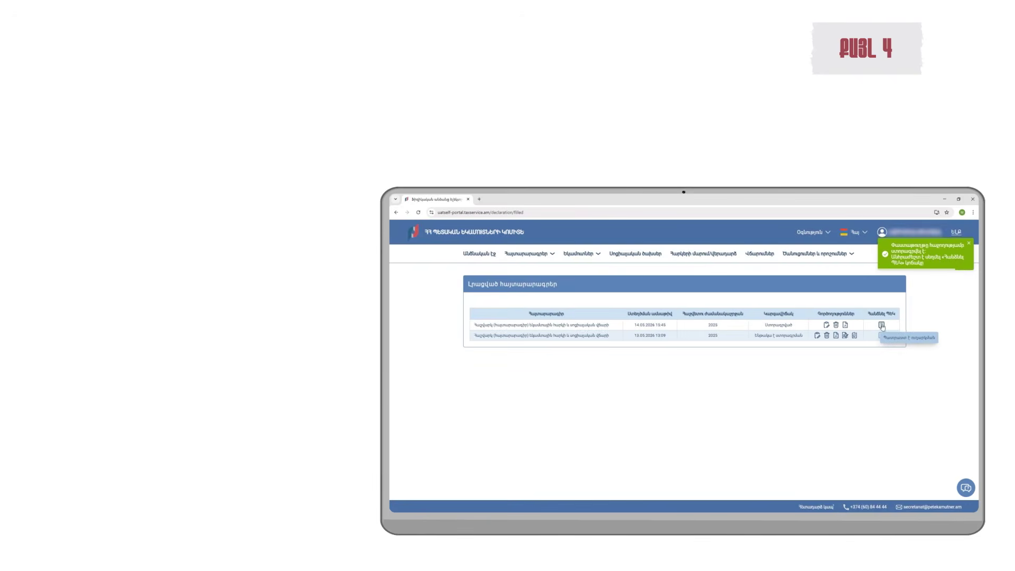
{"action": "left_click", "coordinate": [882, 326]}
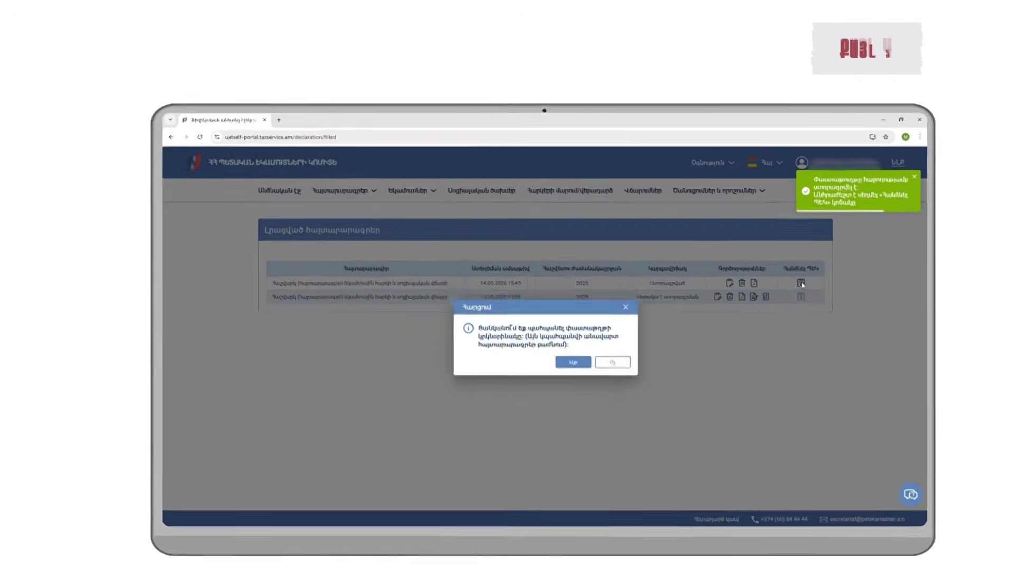
{"action": "left_click", "coordinate": [544, 363]}
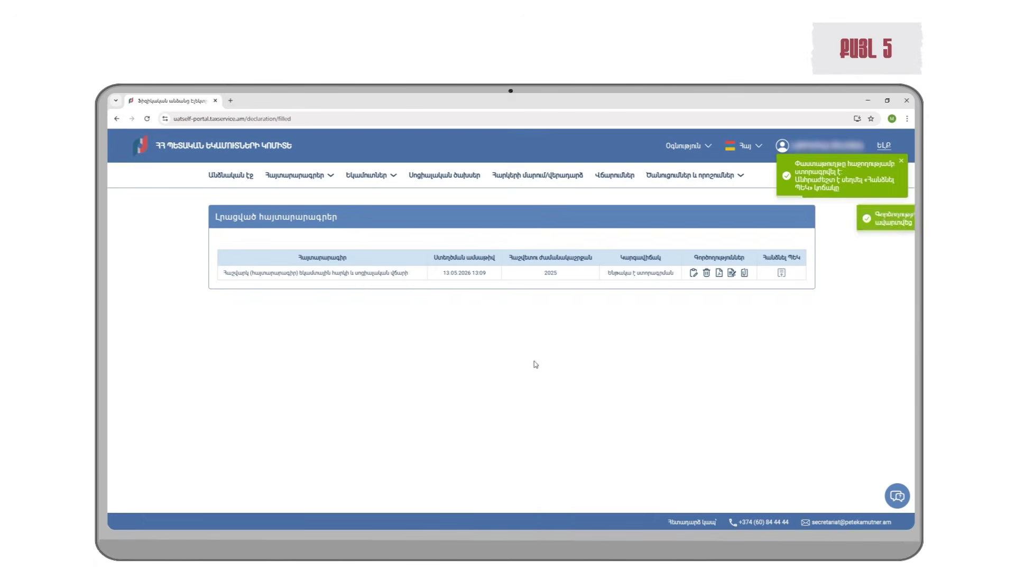
Step: Find the newest row in Submitted declarations, open its receipt PDF, then open the assistant chat
{"action": "left_click", "coordinate": [299, 174]}
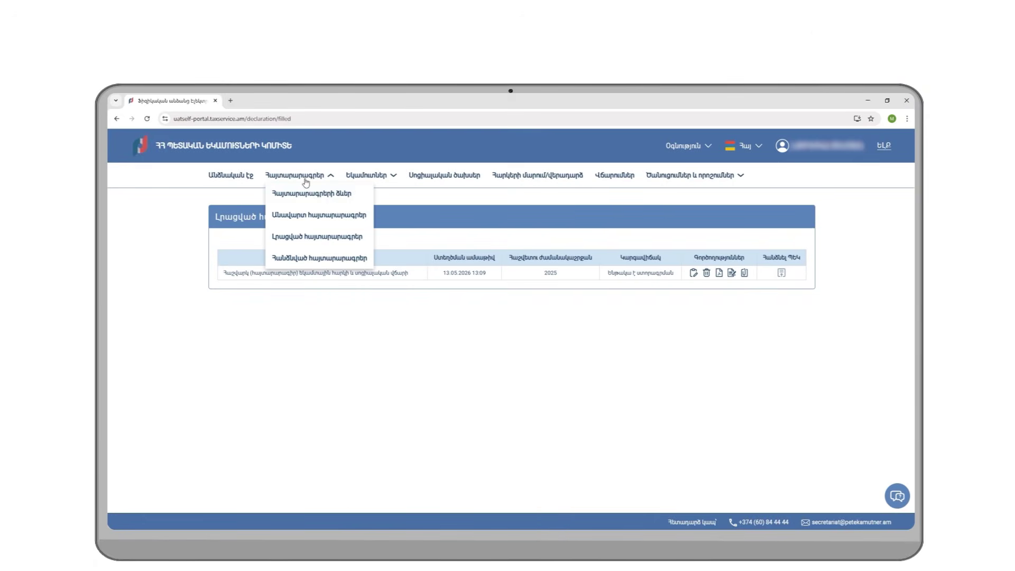
{"action": "left_click", "coordinate": [317, 259]}
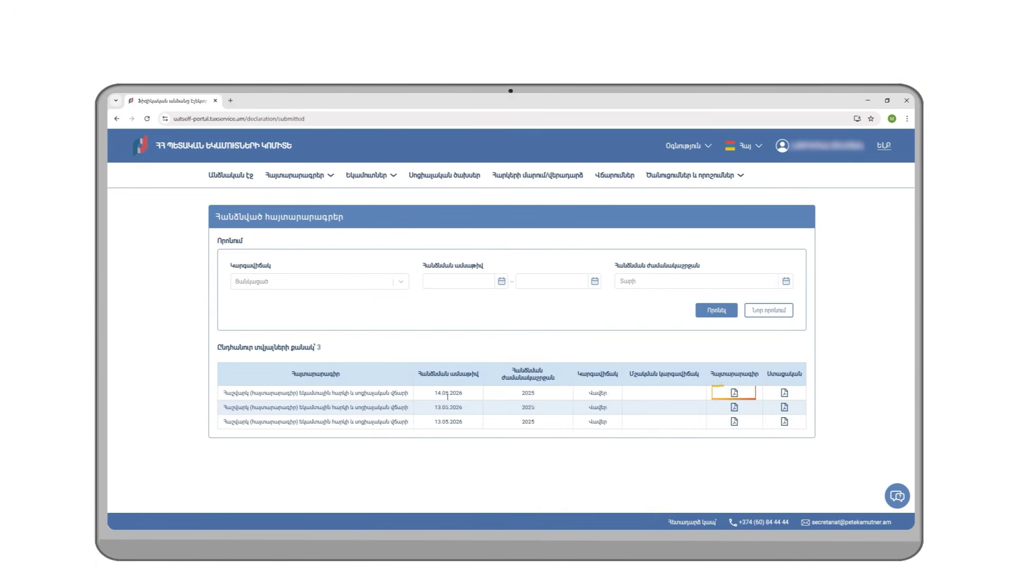
{"action": "left_click", "coordinate": [784, 393]}
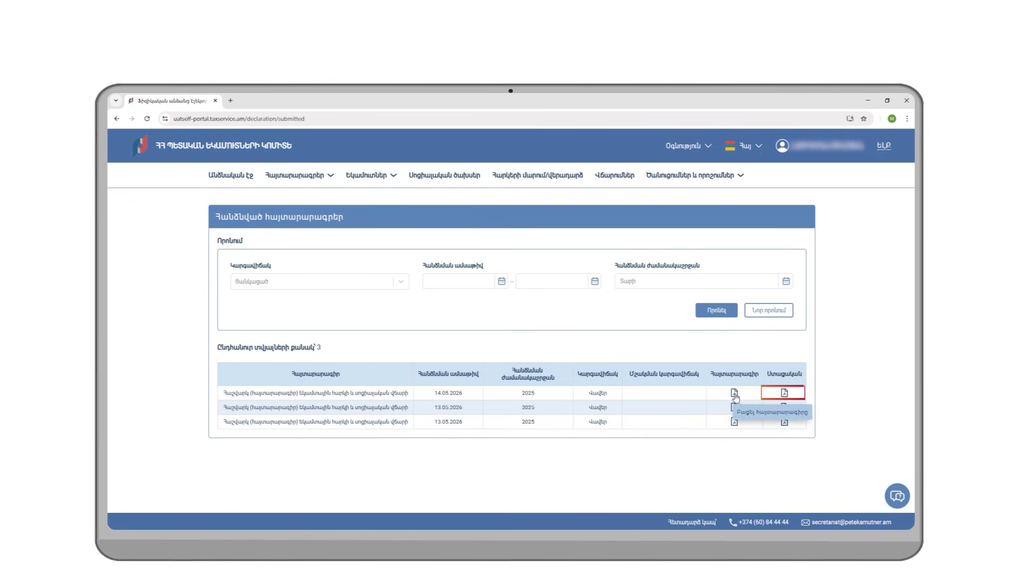
{"action": "left_click", "coordinate": [811, 138]}
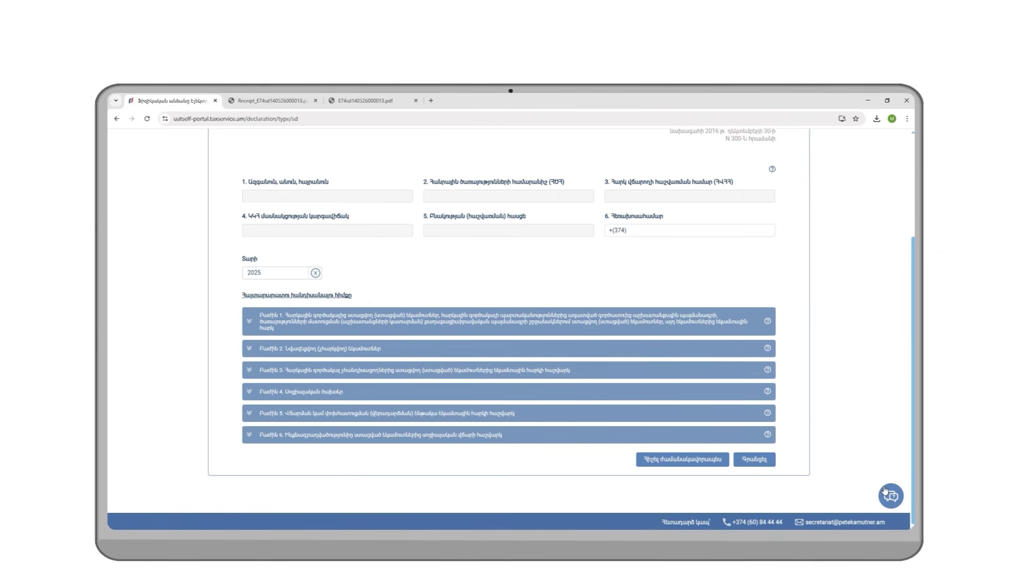
{"action": "left_click", "coordinate": [890, 495]}
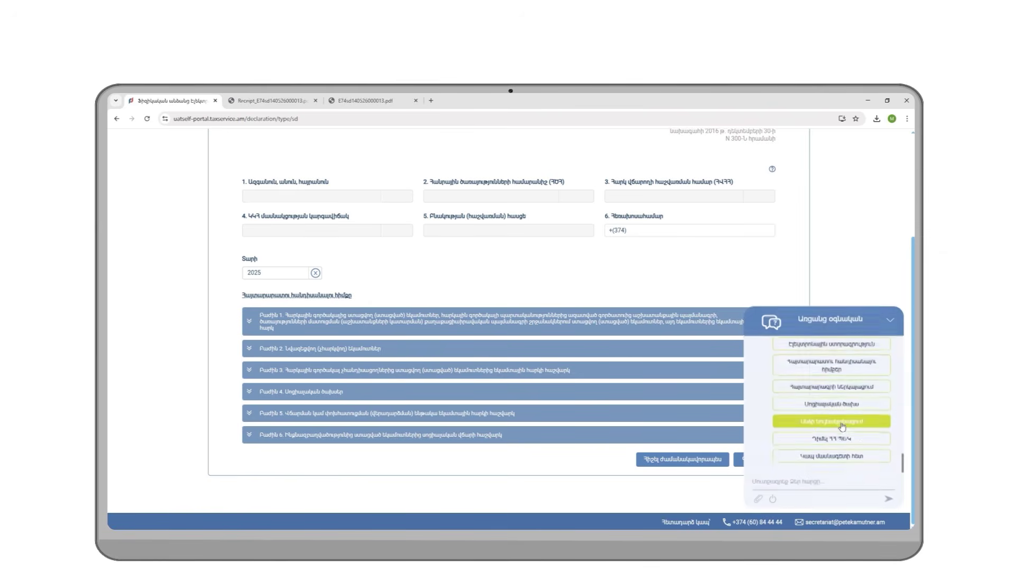
{"action": "scroll", "coordinate": [881, 362], "scroll_direction": "up", "scroll_amount": 1}
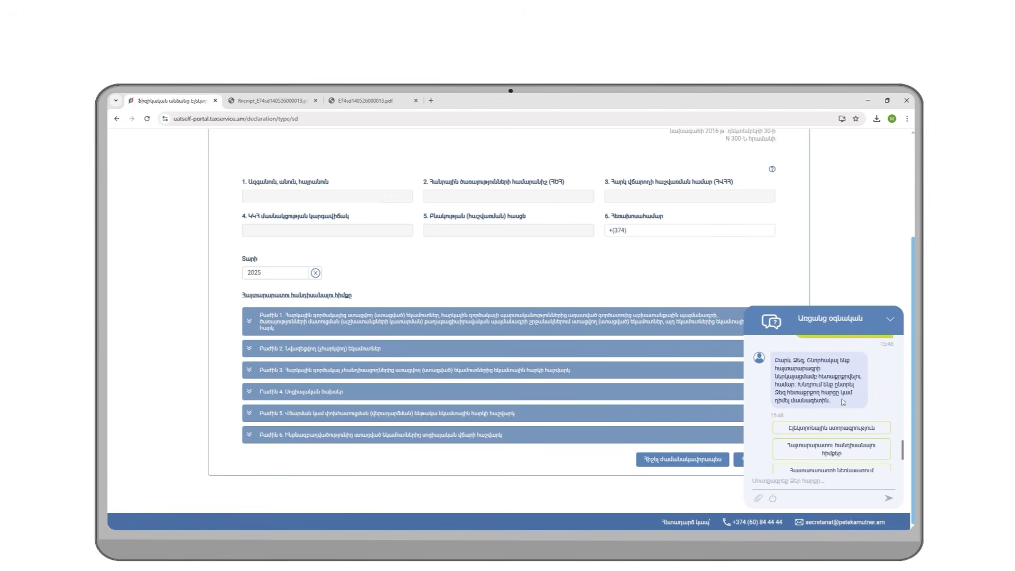